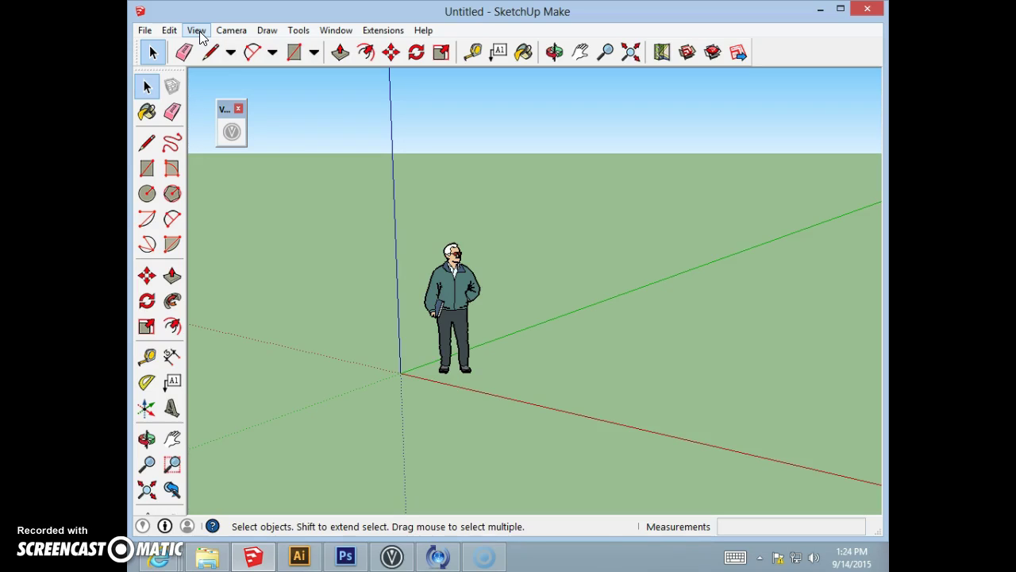
- Open the toolbar settings and switch the Large Tool Set off and back on
{"action": "left_click", "coordinate": [197, 31]}
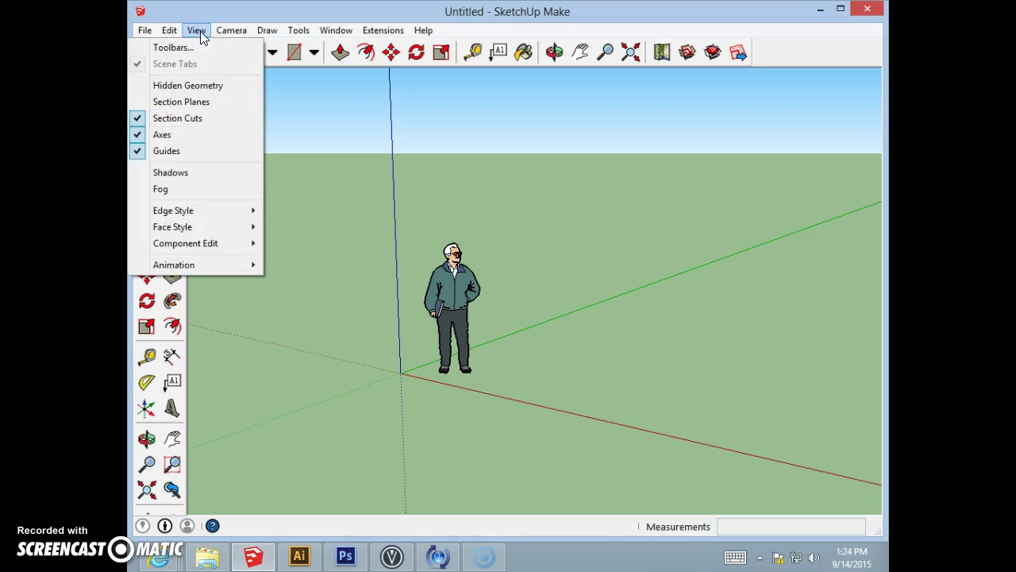
{"action": "left_click", "coordinate": [204, 49]}
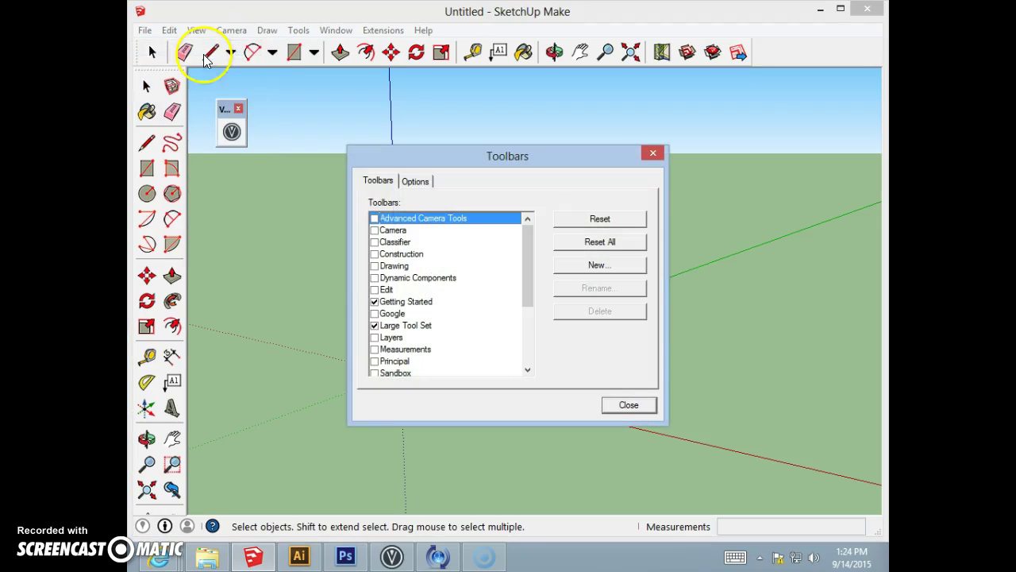
{"action": "left_click_drag", "start_coordinate": [475, 162], "coordinate": [647, 84]}
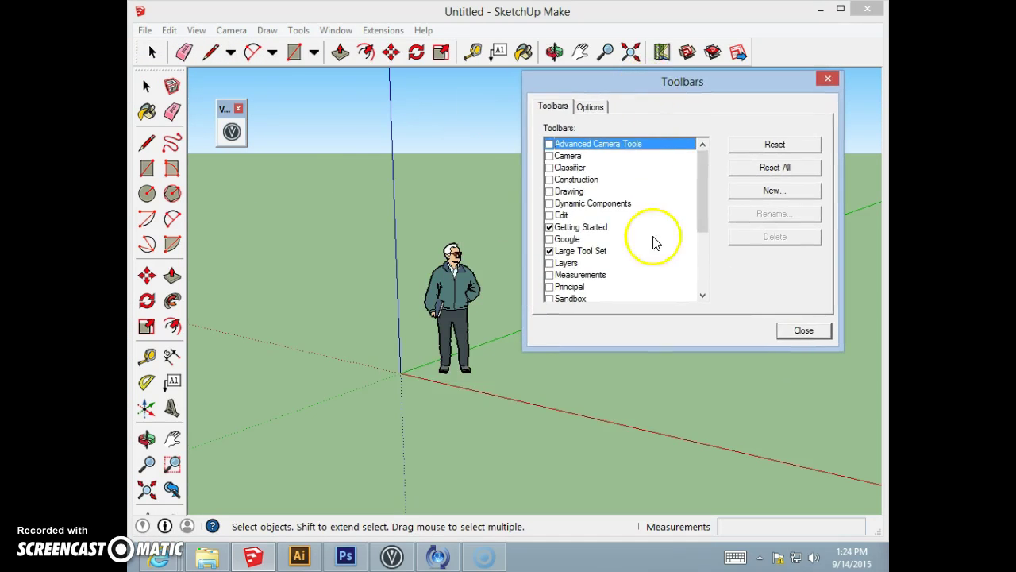
{"action": "left_click", "coordinate": [549, 251]}
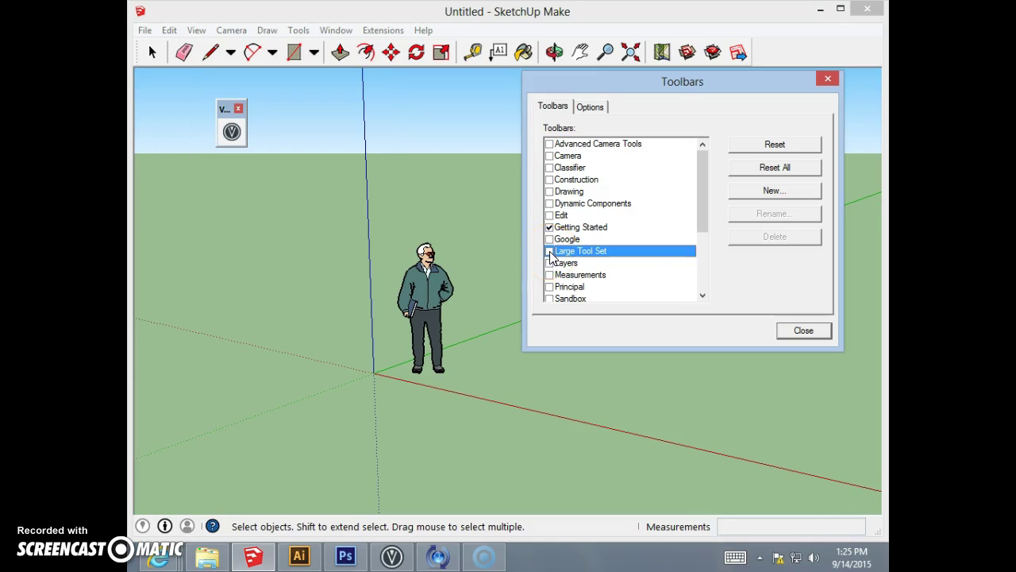
{"action": "left_click", "coordinate": [550, 251]}
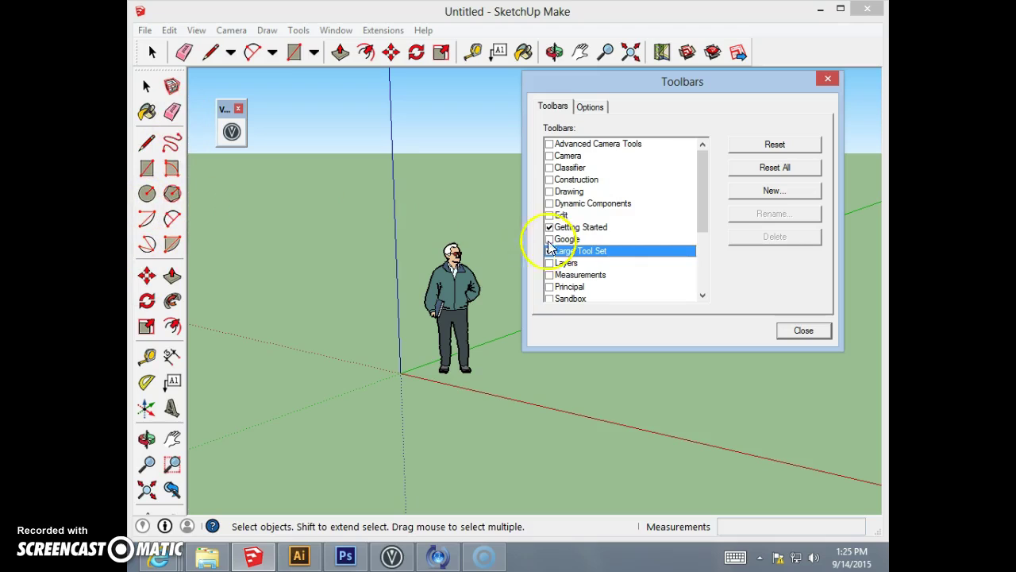
- Enable the Measurements and Views toolbars and close the toolbar settings
{"action": "left_click_drag", "start_coordinate": [702, 204], "coordinate": [702, 232]}
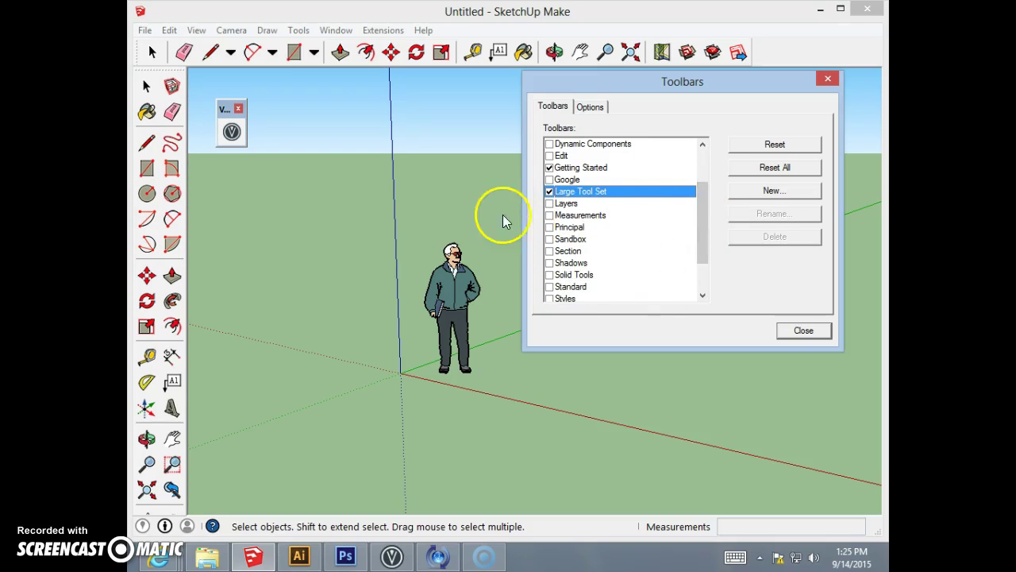
{"action": "left_click", "coordinate": [549, 216]}
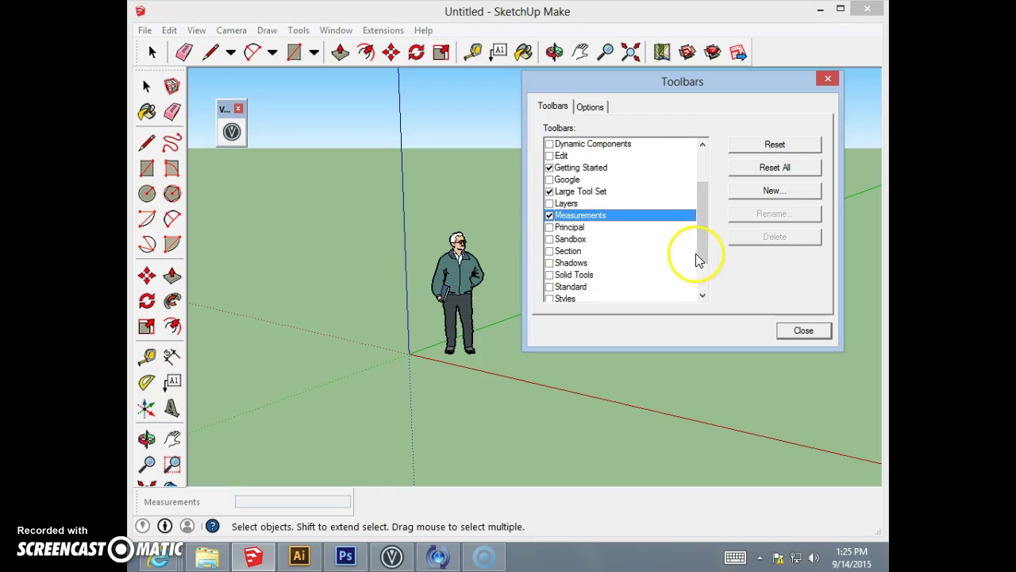
{"action": "left_click_drag", "start_coordinate": [700, 249], "coordinate": [697, 266]}
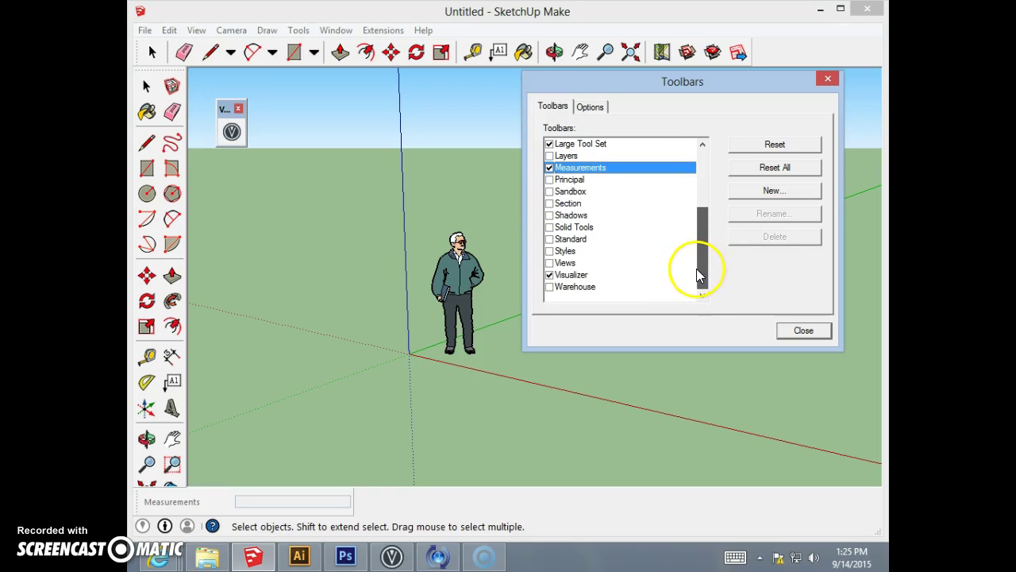
{"action": "left_click", "coordinate": [549, 263]}
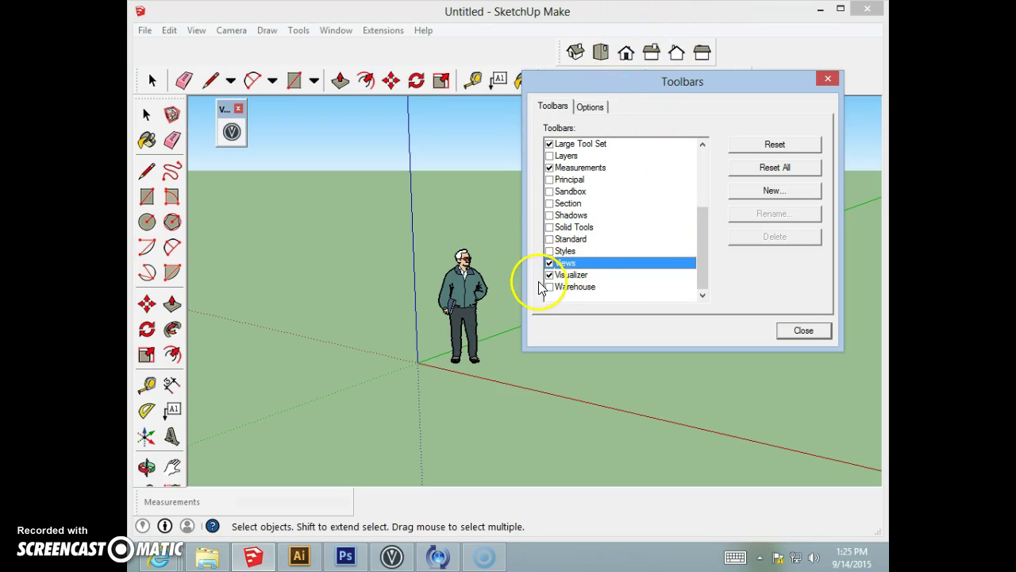
{"action": "left_click", "coordinate": [804, 330]}
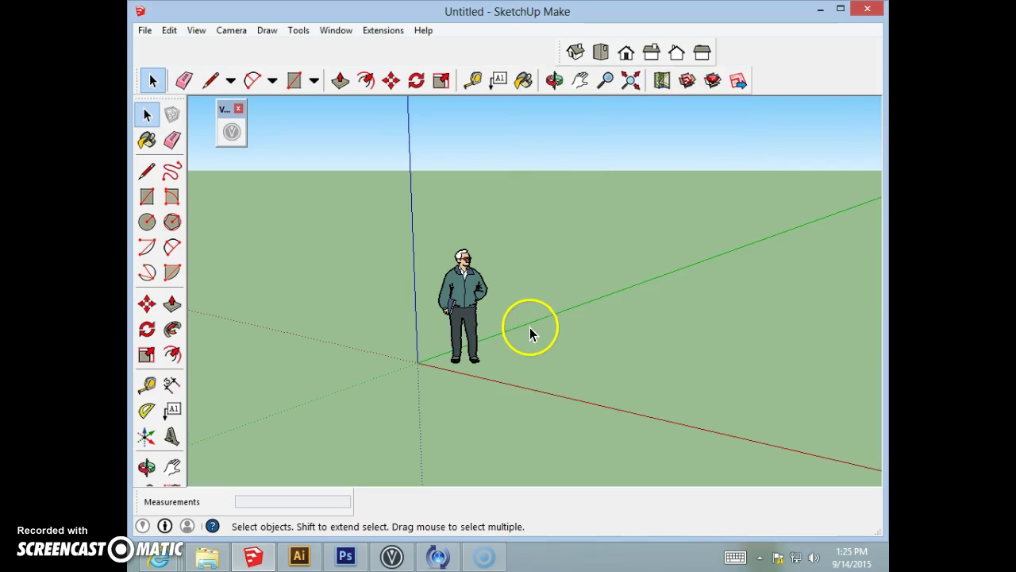
- Draw a vertical 6' by 4' rectangle just below the standing figure's feet
{"action": "left_click", "coordinate": [554, 82]}
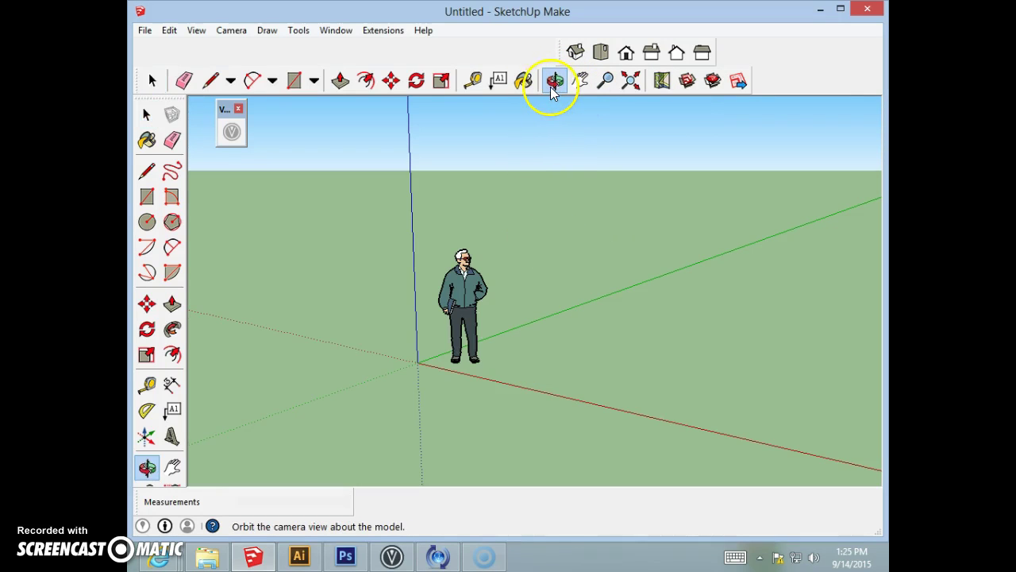
{"action": "left_click_drag", "start_coordinate": [594, 359], "coordinate": [374, 333]}
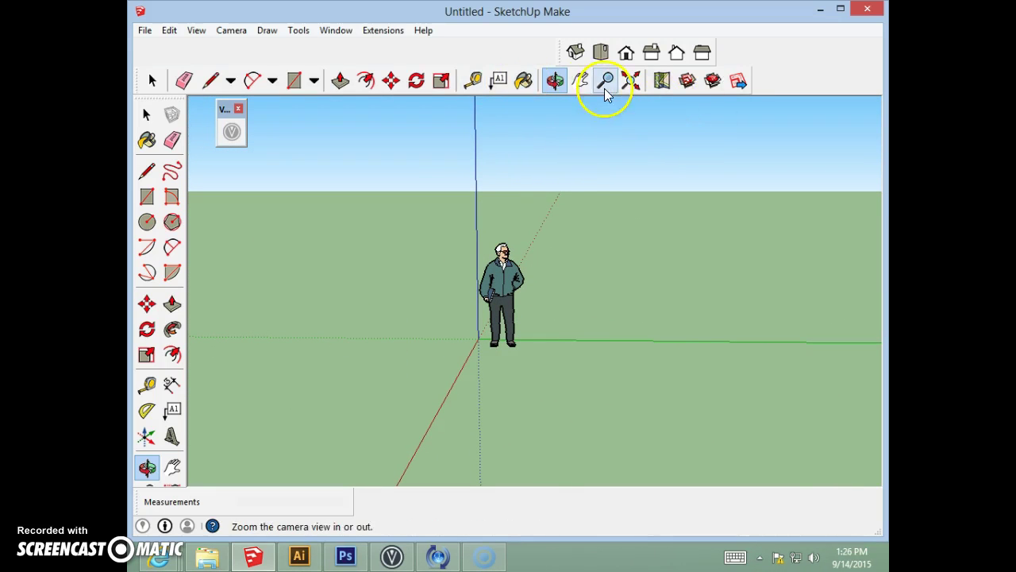
{"action": "left_click", "coordinate": [581, 80]}
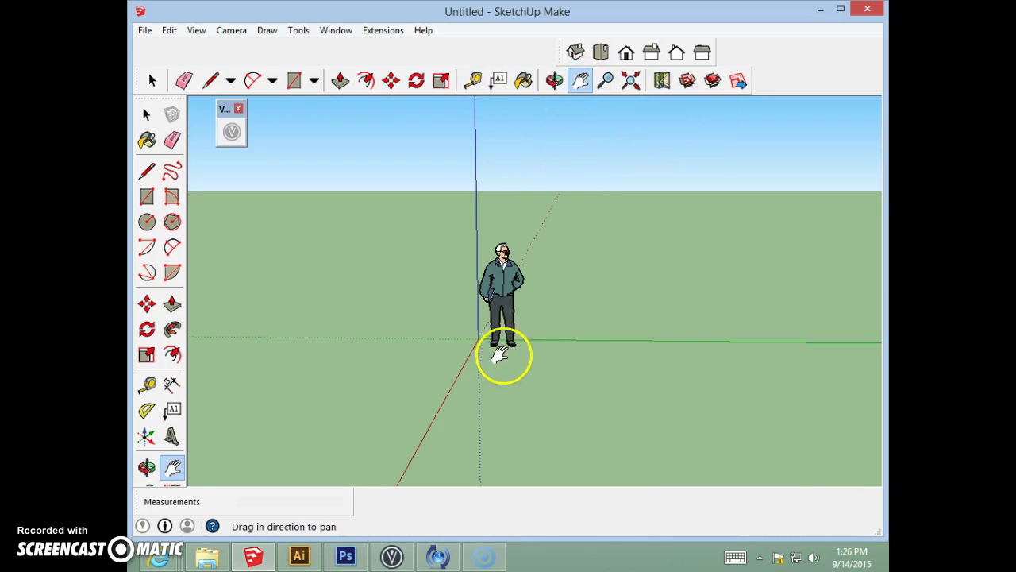
{"action": "left_click_drag", "start_coordinate": [520, 361], "coordinate": [573, 347]}
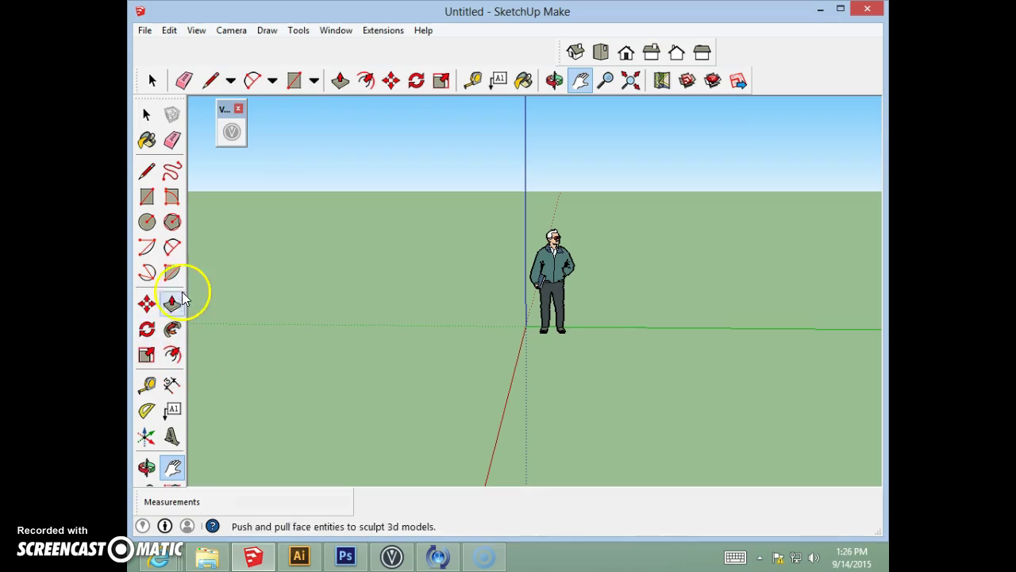
{"action": "left_click", "coordinate": [151, 204]}
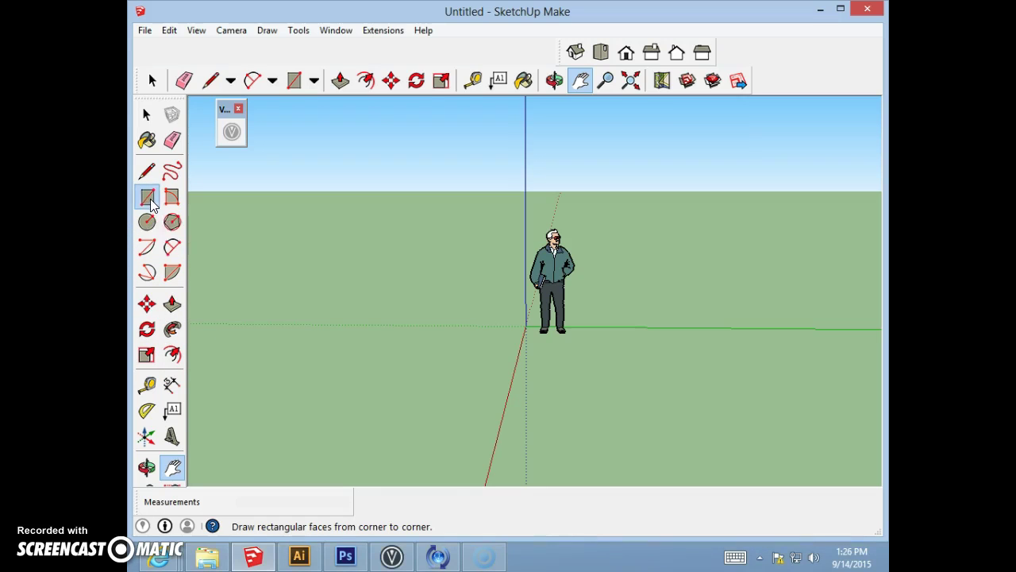
{"action": "left_click", "coordinate": [612, 334]}
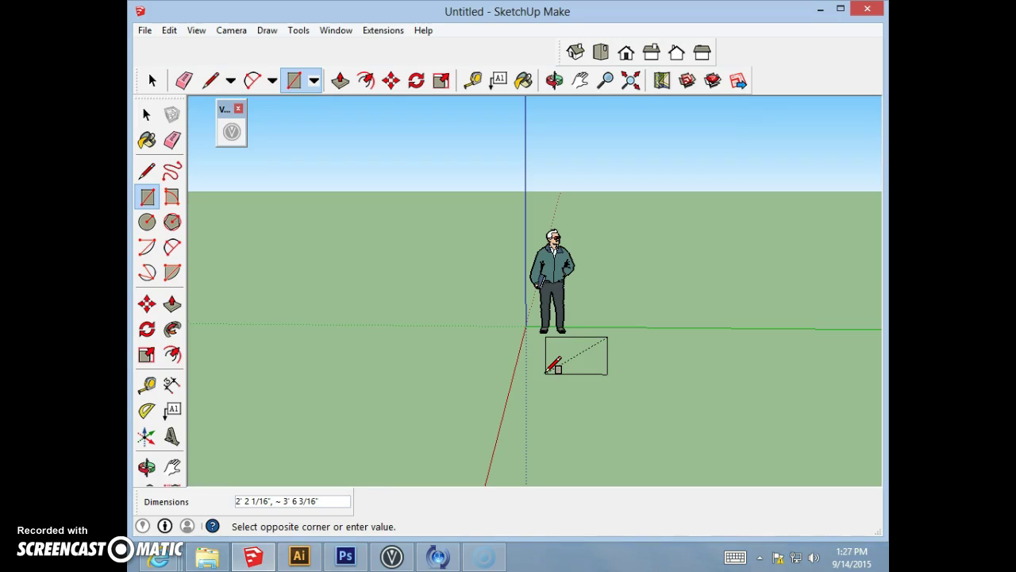
{"action": "type", "text": "6',4"}
{"action": "key", "text": "Return"}
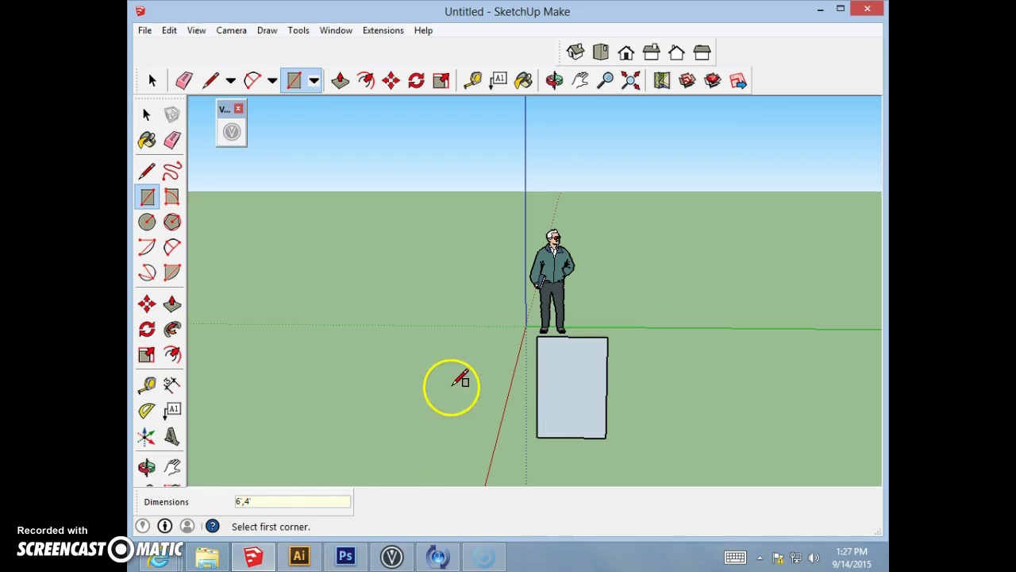
- Examine the rectangle's orientation by orbiting and in the front, right, back, top and isometric views
{"action": "left_click", "coordinate": [554, 80]}
{"action": "left_click_drag", "start_coordinate": [441, 419], "coordinate": [504, 461]}
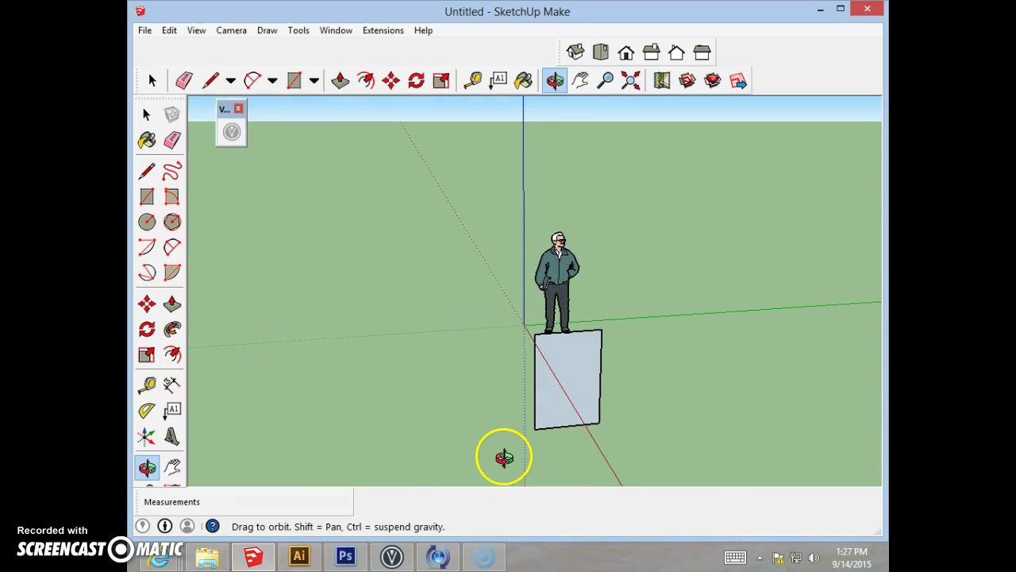
{"action": "left_click", "coordinate": [629, 56]}
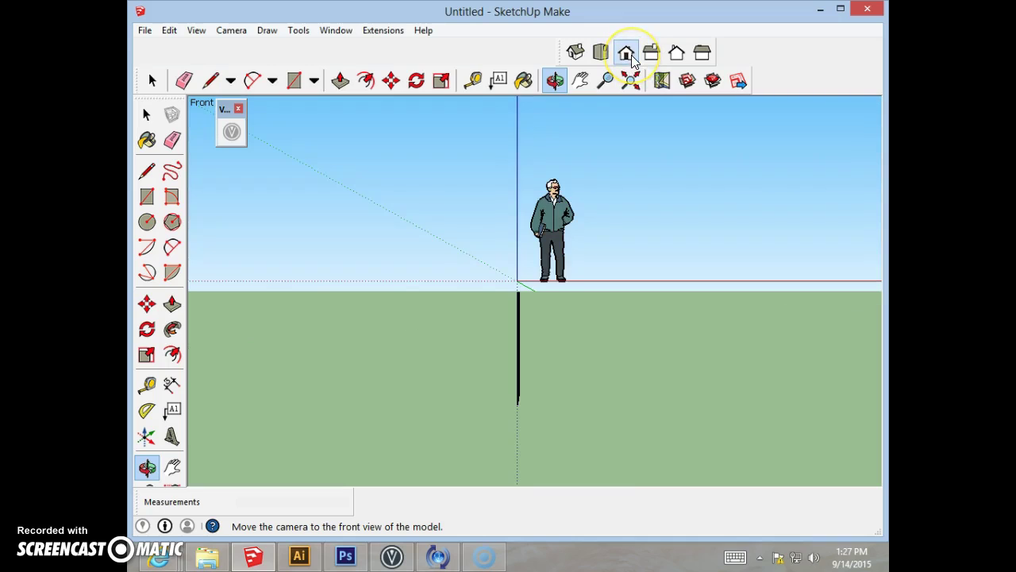
{"action": "left_click", "coordinate": [652, 54]}
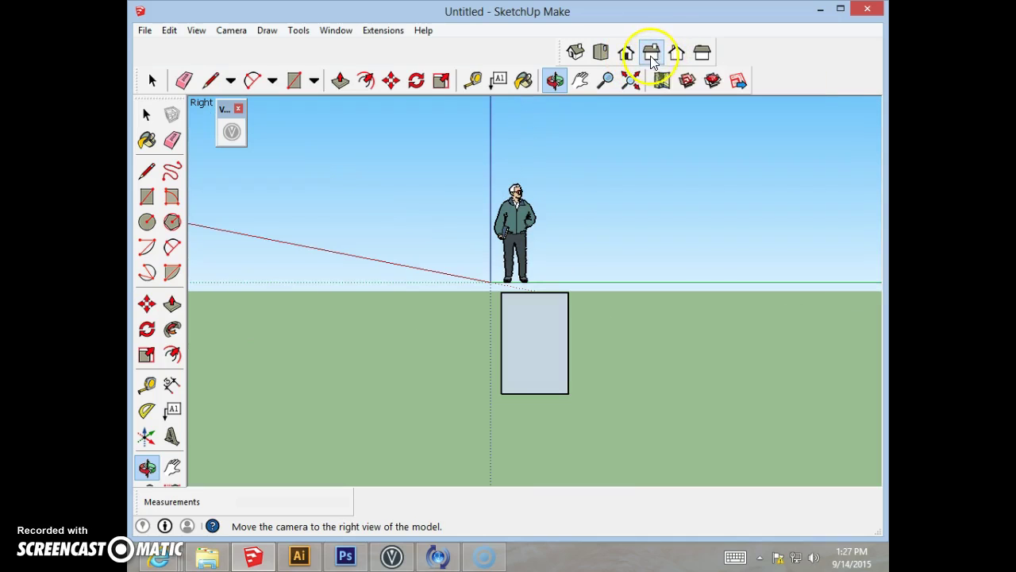
{"action": "left_click", "coordinate": [675, 56]}
{"action": "left_click", "coordinate": [602, 62]}
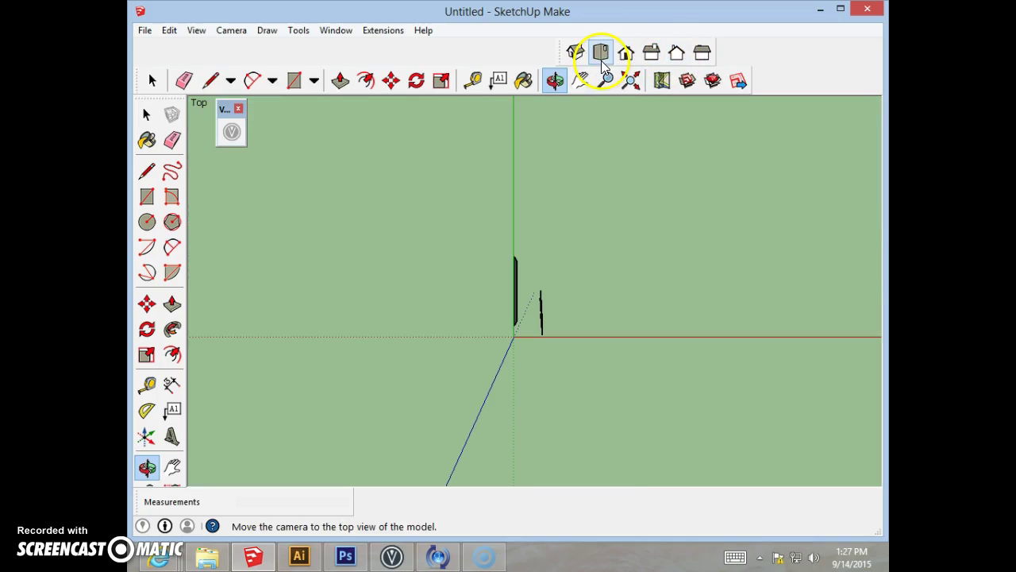
{"action": "left_click", "coordinate": [626, 54]}
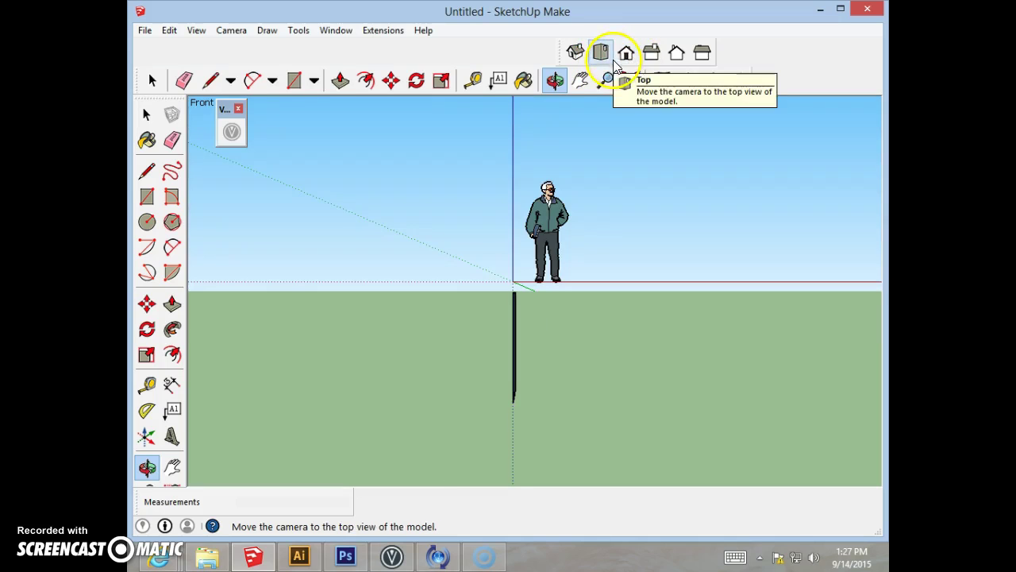
{"action": "left_click", "coordinate": [575, 50]}
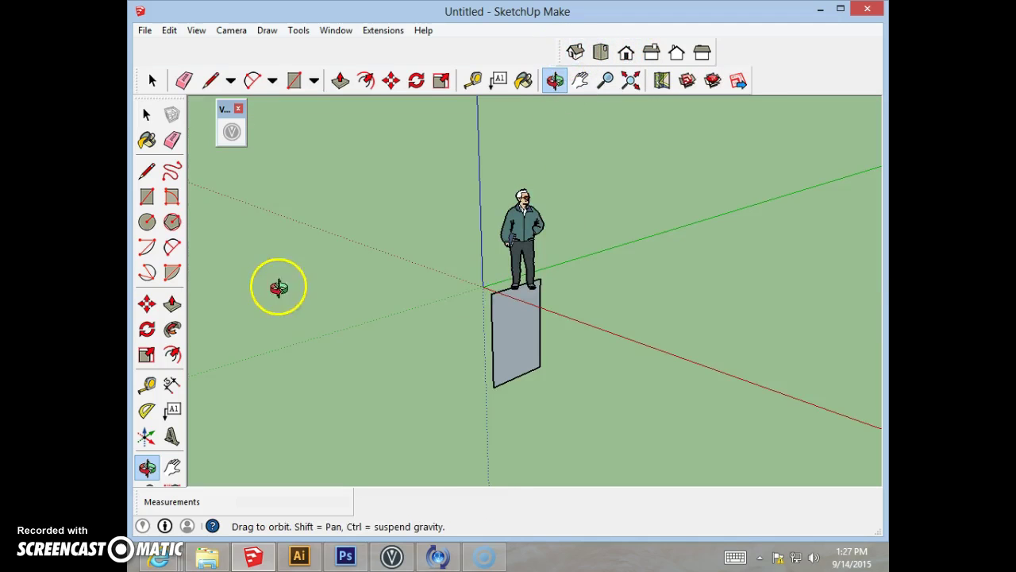
- Draw a 6' by 4' rectangle flat on the ground beside the standing figure
{"action": "left_click", "coordinate": [149, 198]}
{"action": "left_click", "coordinate": [605, 253]}
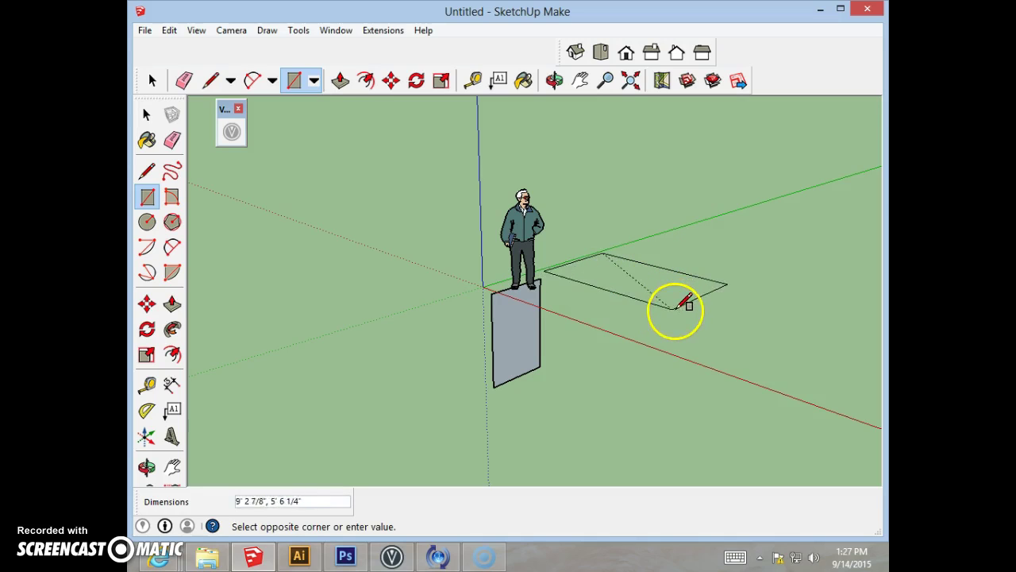
{"action": "left_click", "coordinate": [672, 303]}
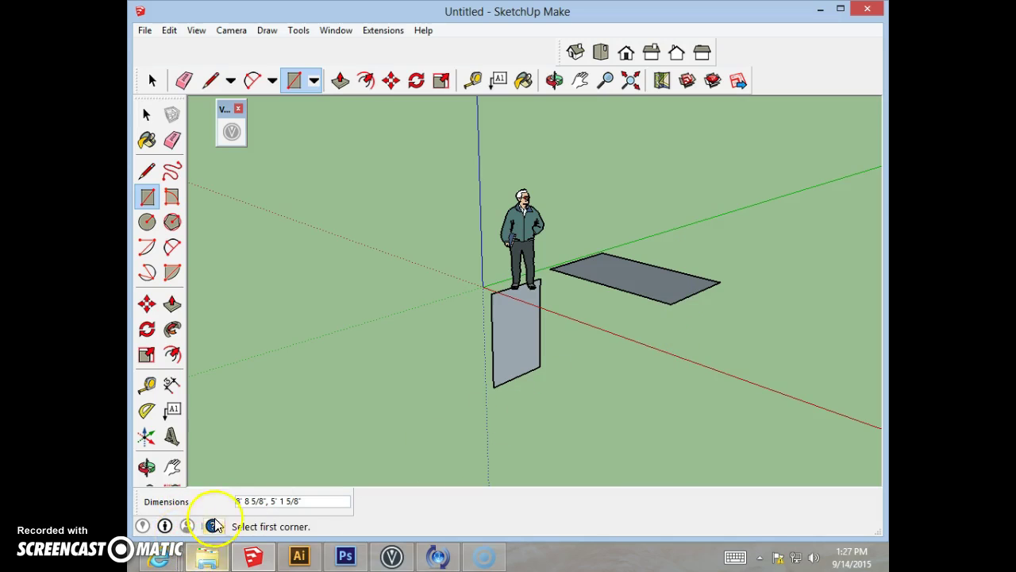
{"action": "mouse_move", "coordinate": [278, 561]}
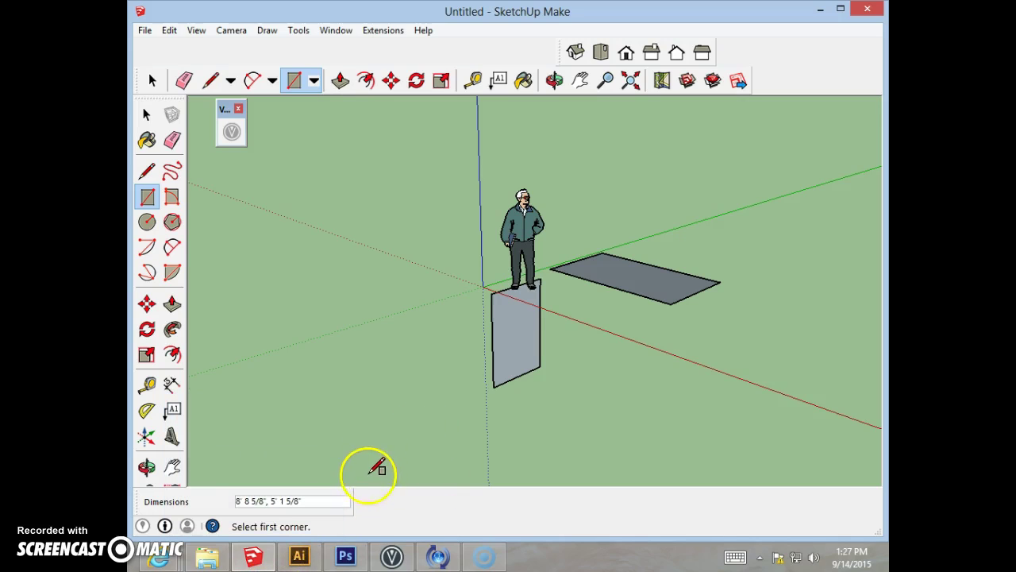
{"action": "type", "text": "6"}
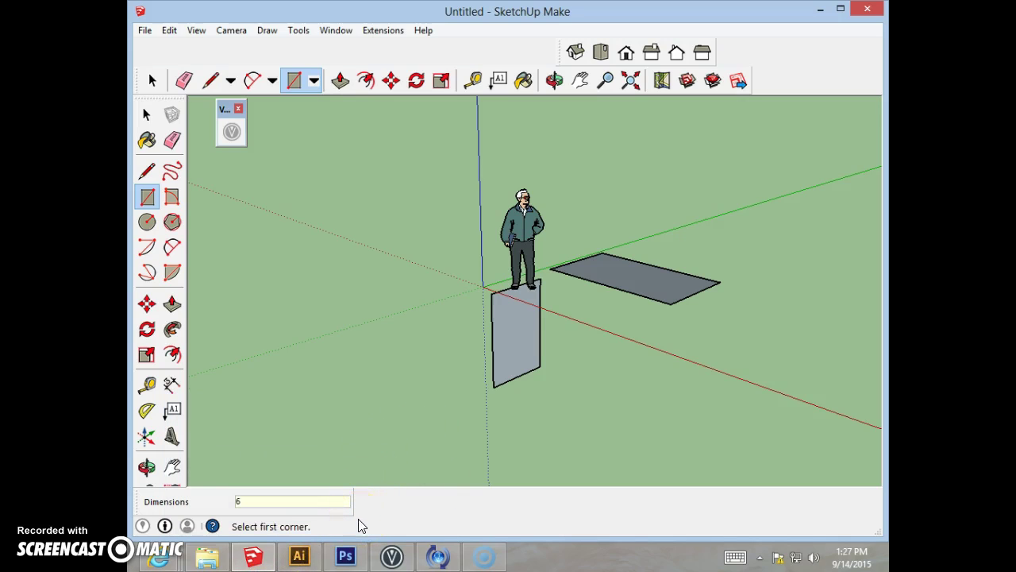
{"action": "type", "text": "',4"}
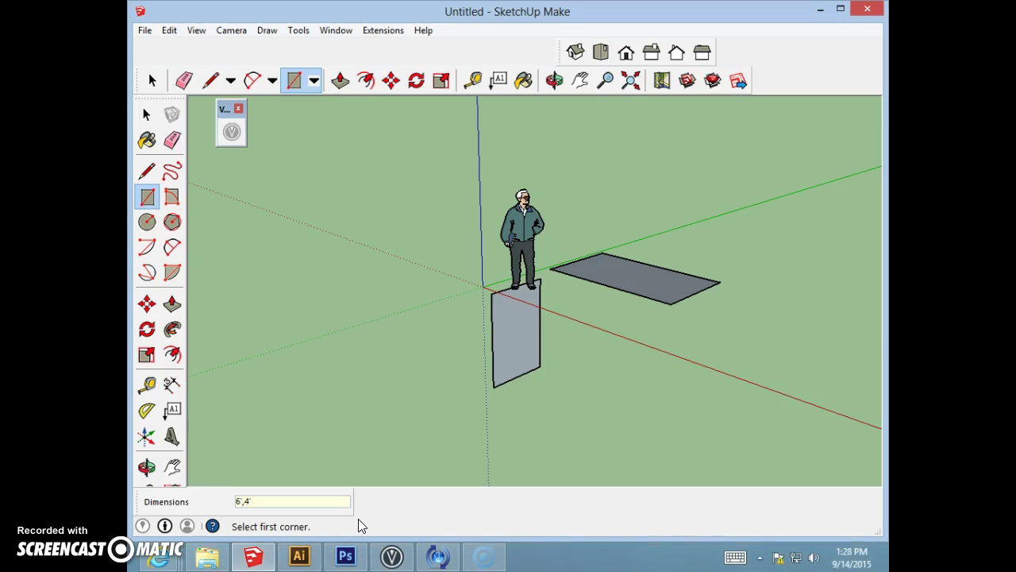
{"action": "key", "text": "Return"}
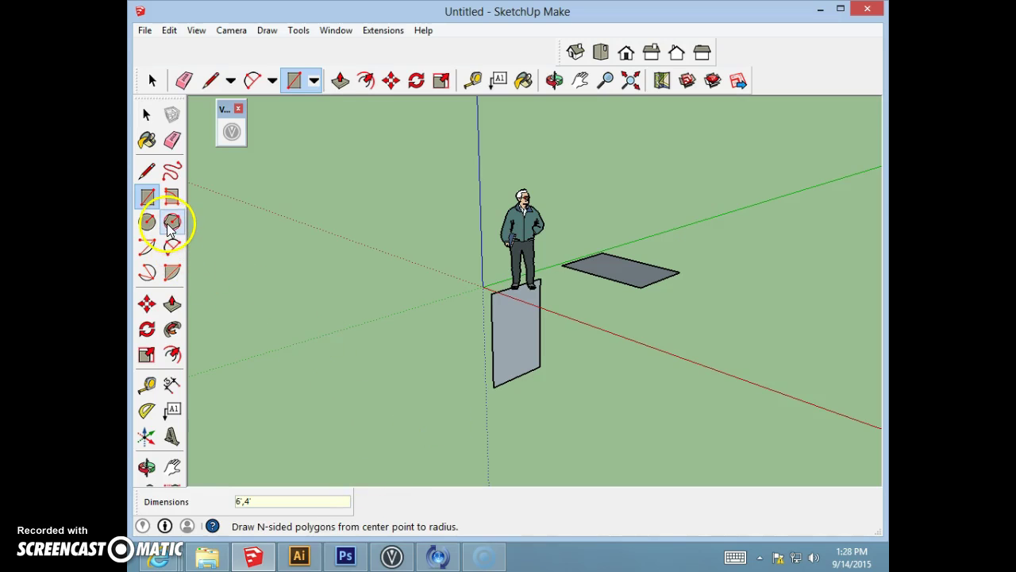
- Push/Pull the ground rectangle upward 8' to form a box
{"action": "left_click", "coordinate": [173, 305]}
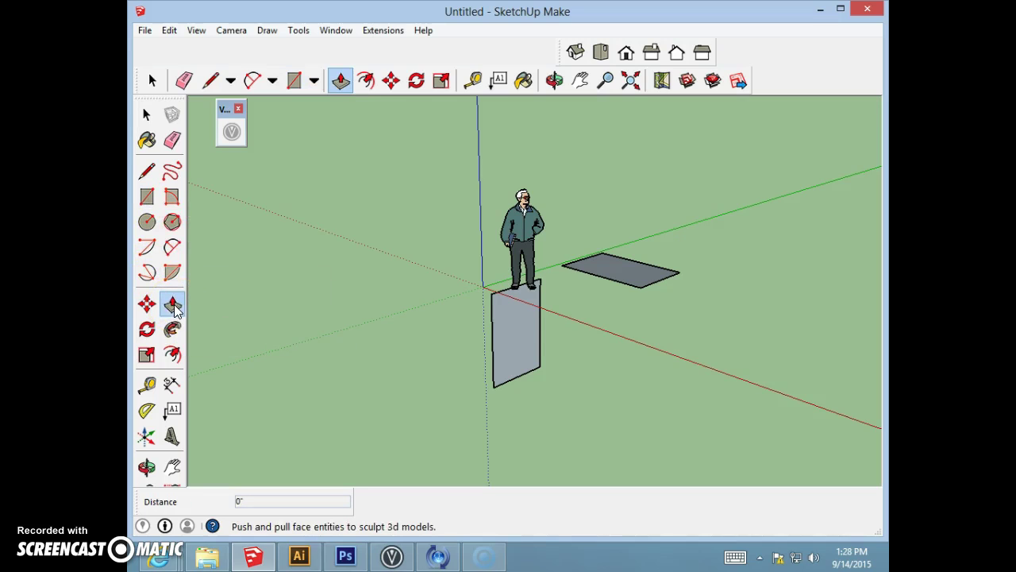
{"action": "left_click", "coordinate": [628, 284]}
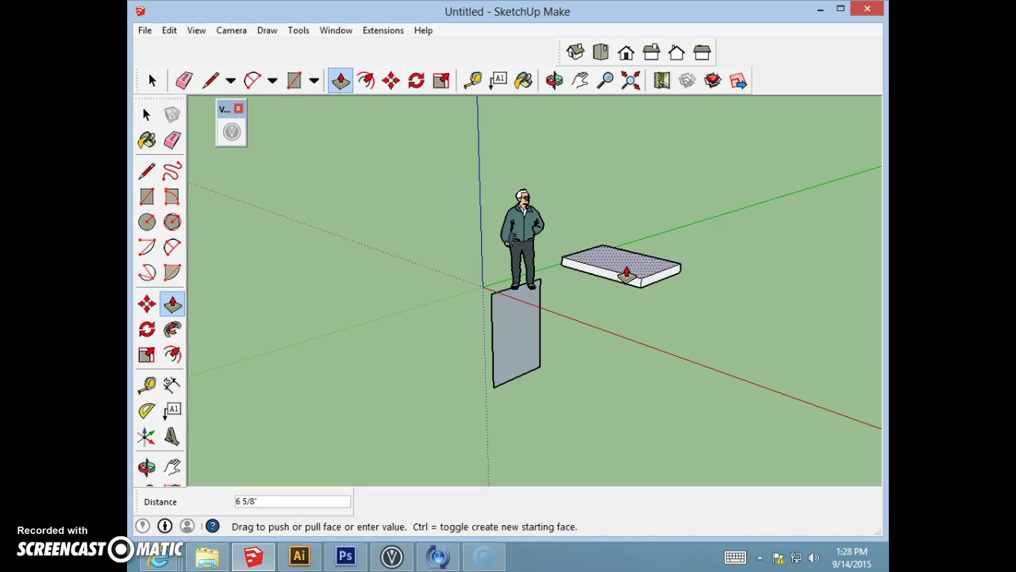
{"action": "left_click", "coordinate": [626, 271]}
{"action": "left_click_drag", "start_coordinate": [626, 270], "coordinate": [621, 263]}
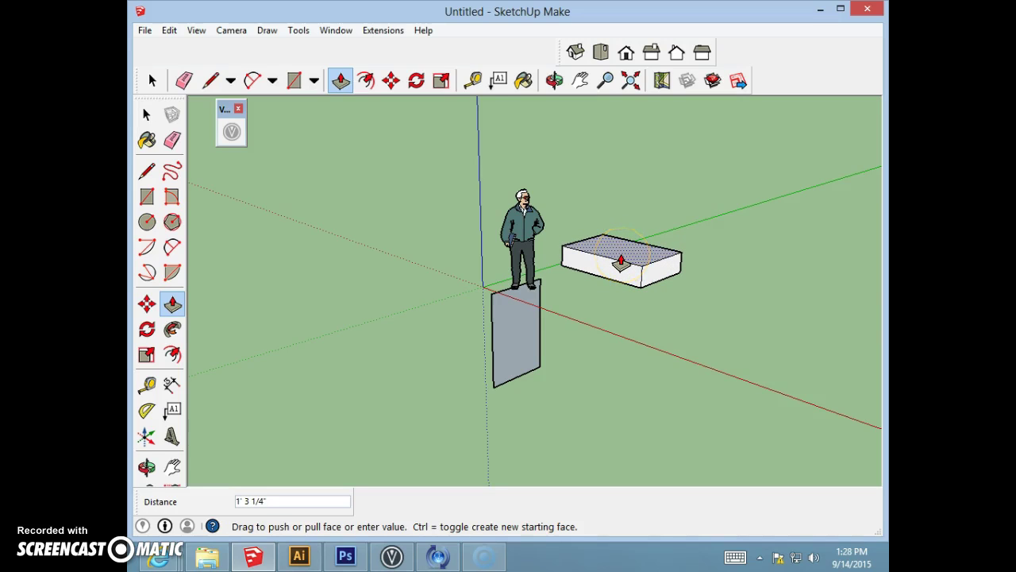
{"action": "left_click", "coordinate": [621, 263]}
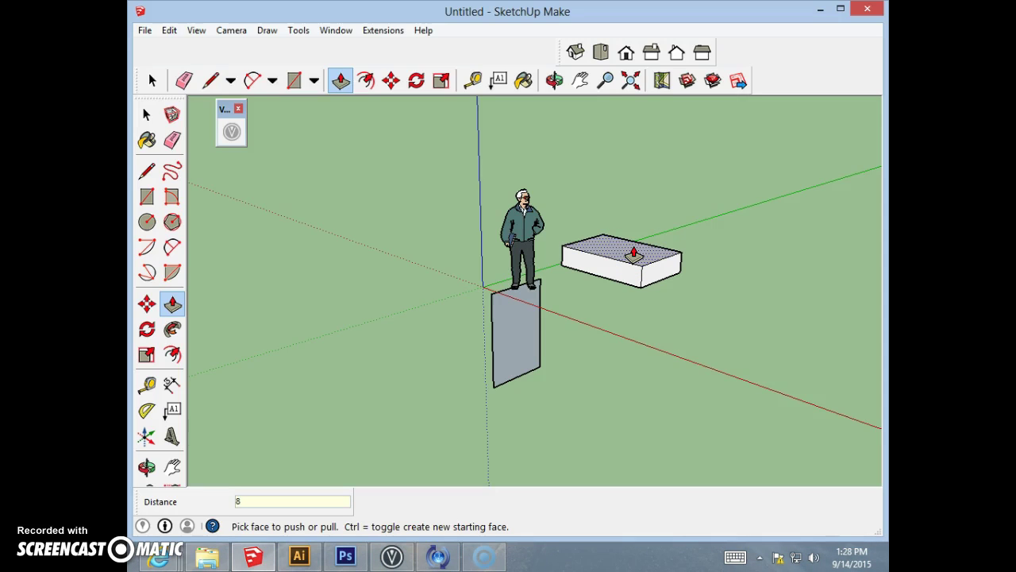
{"action": "left_click", "coordinate": [633, 254]}
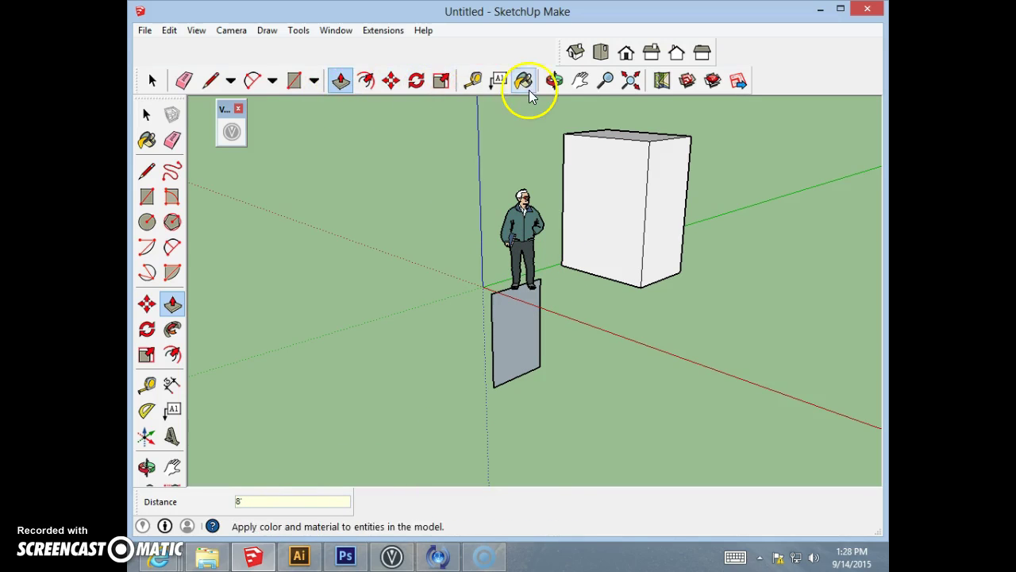
{"action": "left_click", "coordinate": [554, 80]}
{"action": "left_click_drag", "start_coordinate": [726, 294], "coordinate": [688, 295]}
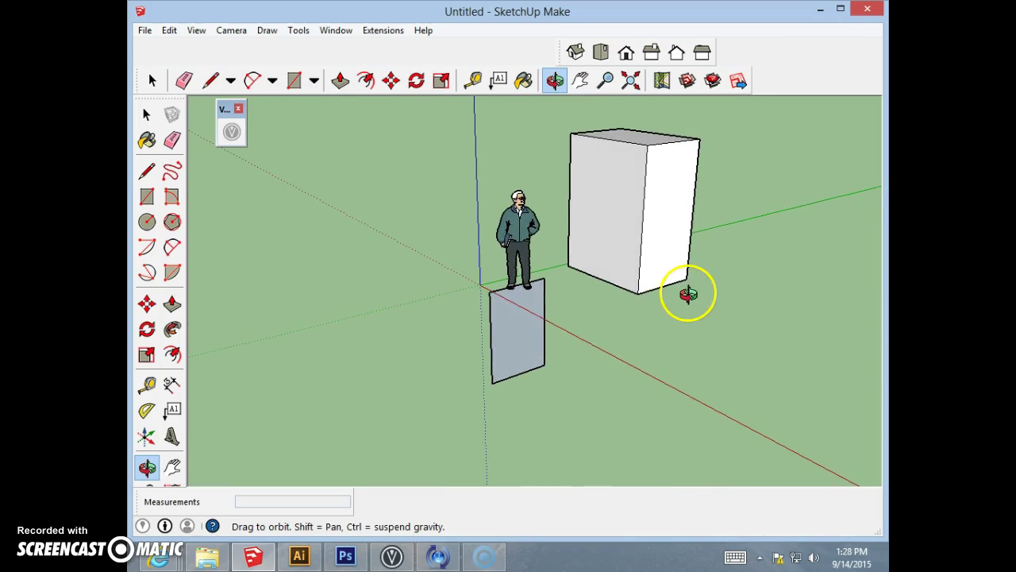
- Erase the vertical rectangle below the standing figure's feet
{"action": "mouse_move", "coordinate": [619, 332]}
{"action": "left_mouse_down"}
{"action": "mouse_move", "coordinate": [681, 315]}
{"action": "mouse_move", "coordinate": [664, 343]}
{"action": "mouse_move", "coordinate": [617, 336]}
{"action": "left_mouse_up"}
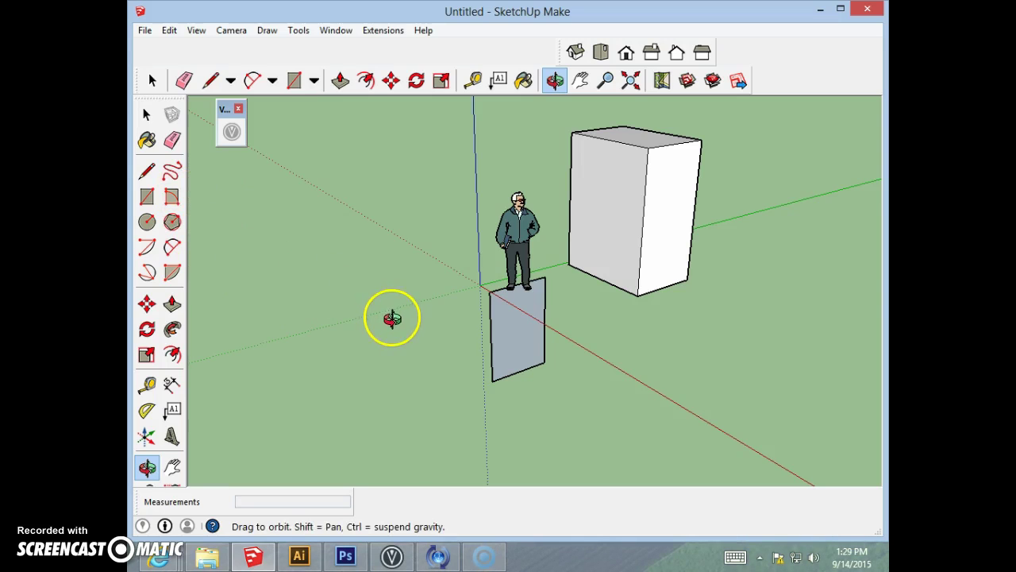
{"action": "left_click", "coordinate": [175, 149]}
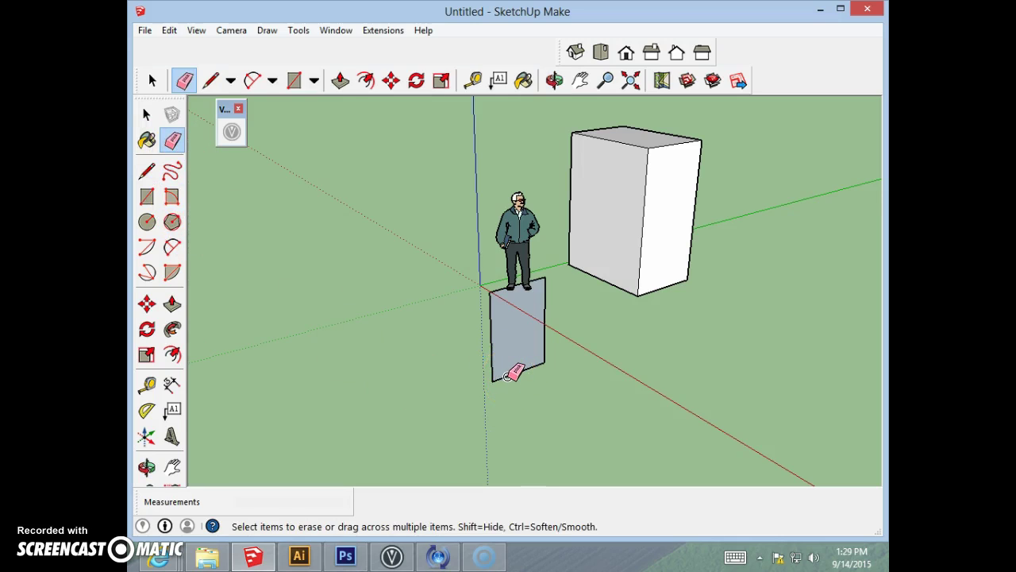
{"action": "mouse_move", "coordinate": [508, 376]}
{"action": "left_mouse_down"}
{"action": "mouse_move", "coordinate": [520, 342]}
{"action": "mouse_move", "coordinate": [513, 373]}
{"action": "mouse_move", "coordinate": [494, 364]}
{"action": "mouse_move", "coordinate": [549, 341]}
{"action": "mouse_move", "coordinate": [560, 296]}
{"action": "mouse_move", "coordinate": [540, 279]}
{"action": "left_mouse_up"}
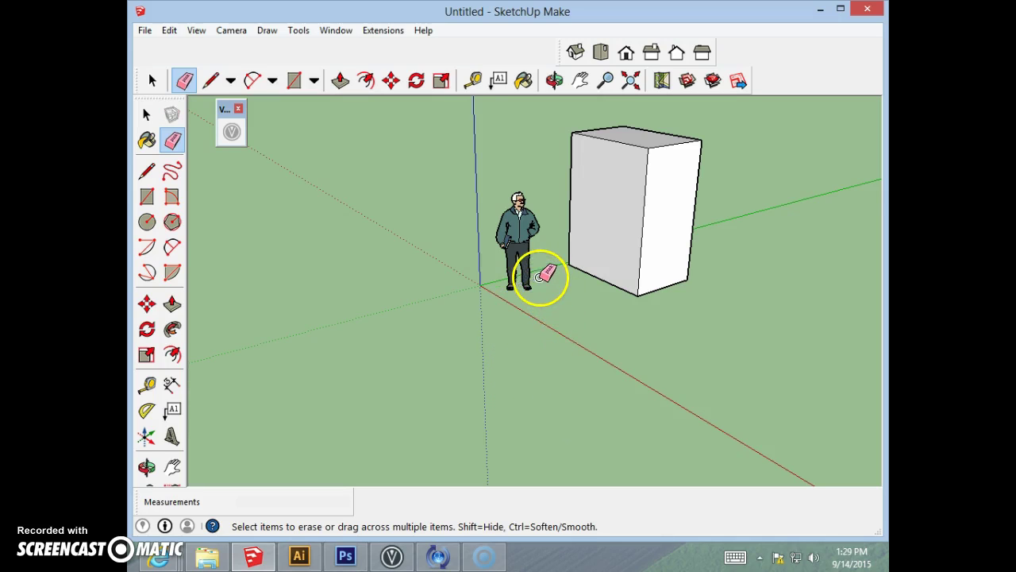
{"action": "left_click", "coordinate": [146, 114]}
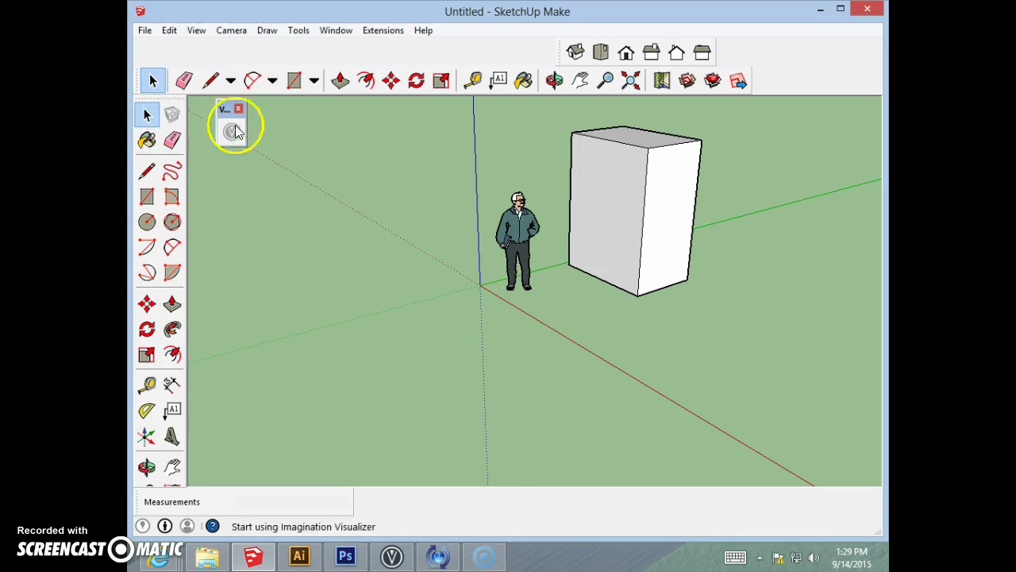
- Switch the camera to Parallel Projection and view the box from the top, front and right
{"action": "left_click", "coordinate": [198, 32]}
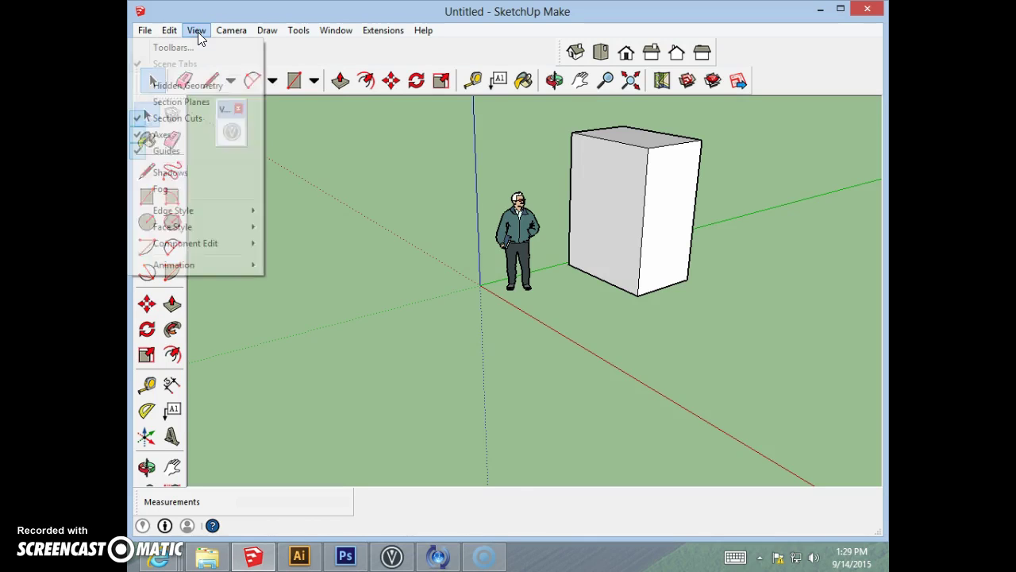
{"action": "left_click", "coordinate": [229, 32]}
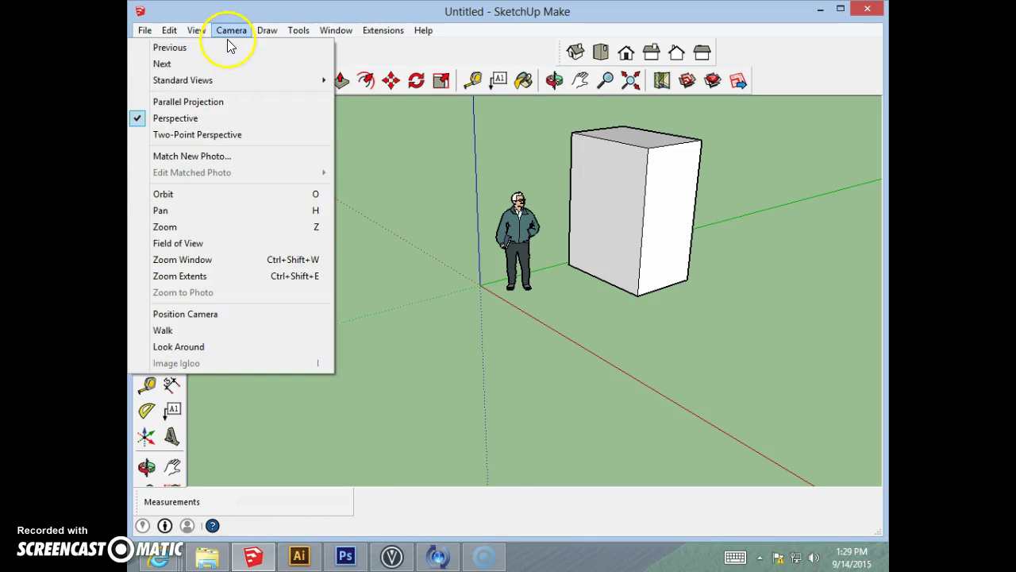
{"action": "left_click", "coordinate": [237, 102]}
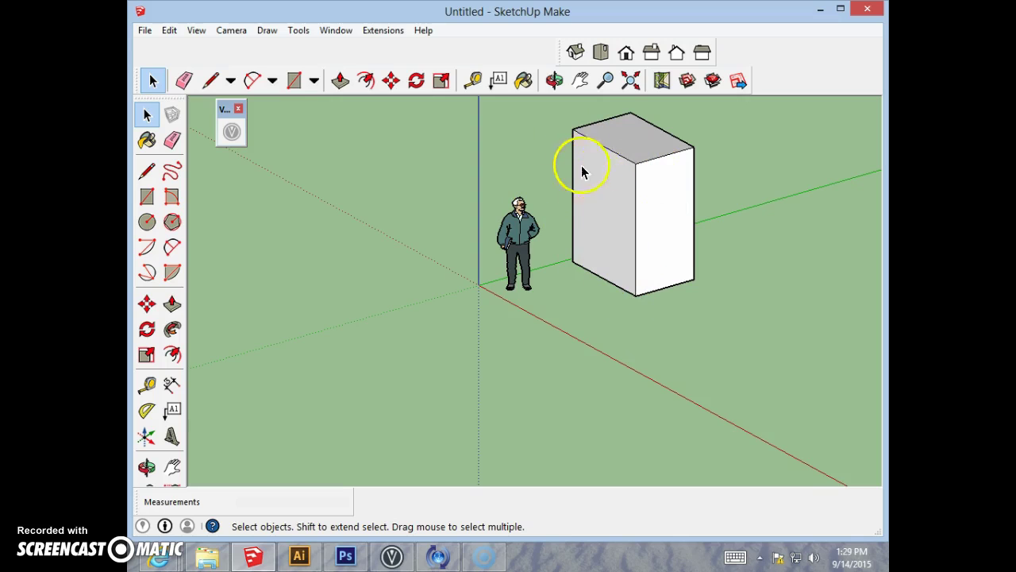
{"action": "left_click", "coordinate": [601, 51]}
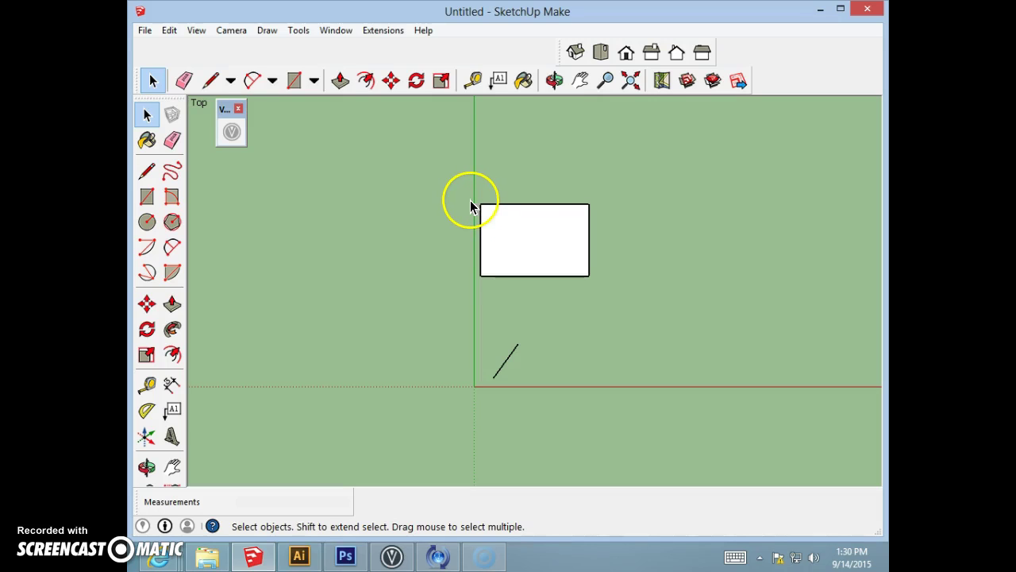
{"action": "left_click", "coordinate": [629, 57]}
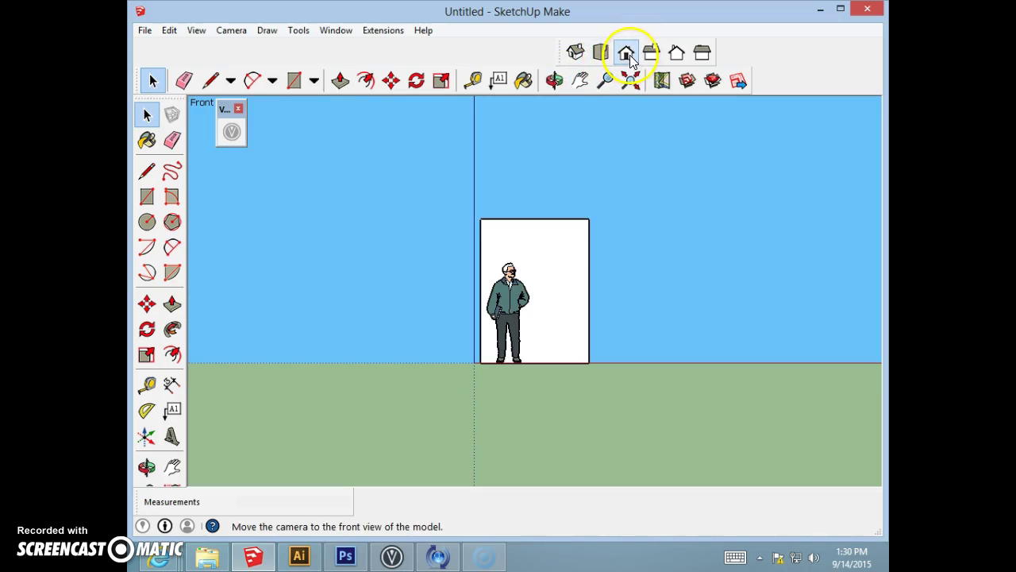
{"action": "left_click", "coordinate": [650, 57]}
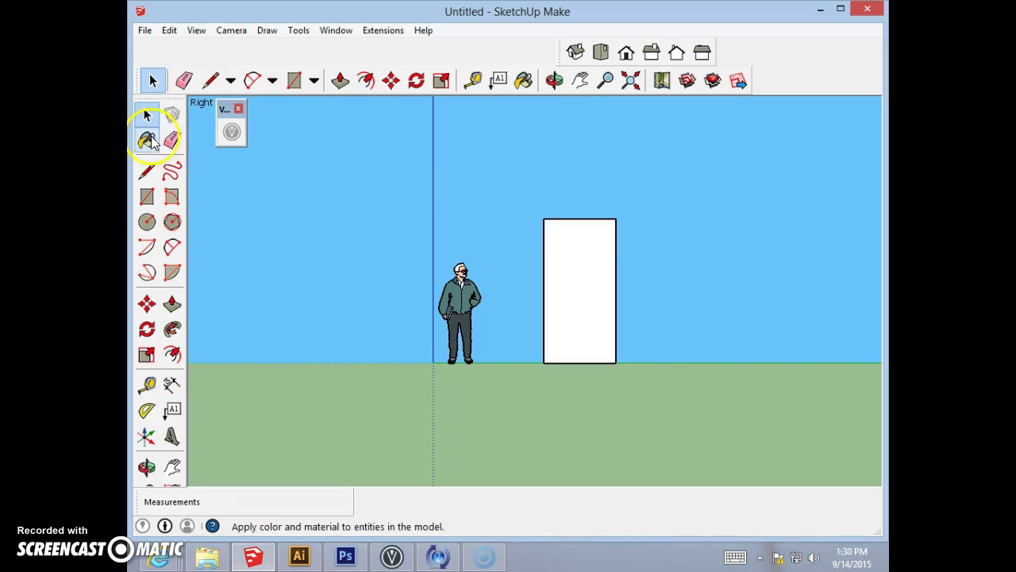
- Select the entire box and move it about 1' 7/8" along the green axis toward the standing figure
{"action": "left_click_drag", "start_coordinate": [521, 205], "coordinate": [685, 412]}
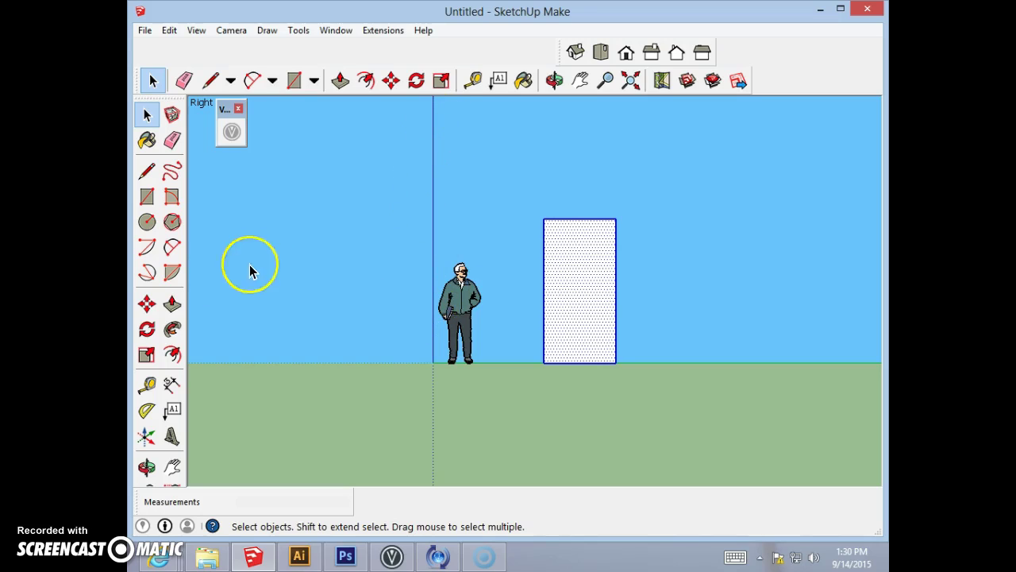
{"action": "left_click", "coordinate": [146, 305]}
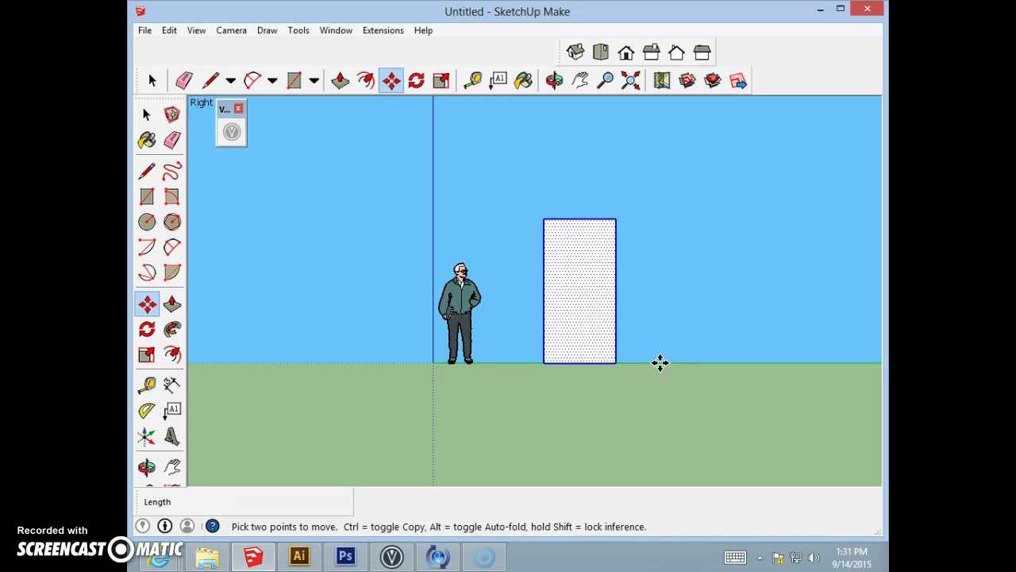
{"action": "mouse_move", "coordinate": [660, 363]}
{"action": "left_mouse_down"}
{"action": "mouse_move", "coordinate": [820, 363]}
{"action": "mouse_move", "coordinate": [633, 363]}
{"action": "mouse_move", "coordinate": [642, 363]}
{"action": "left_mouse_up"}
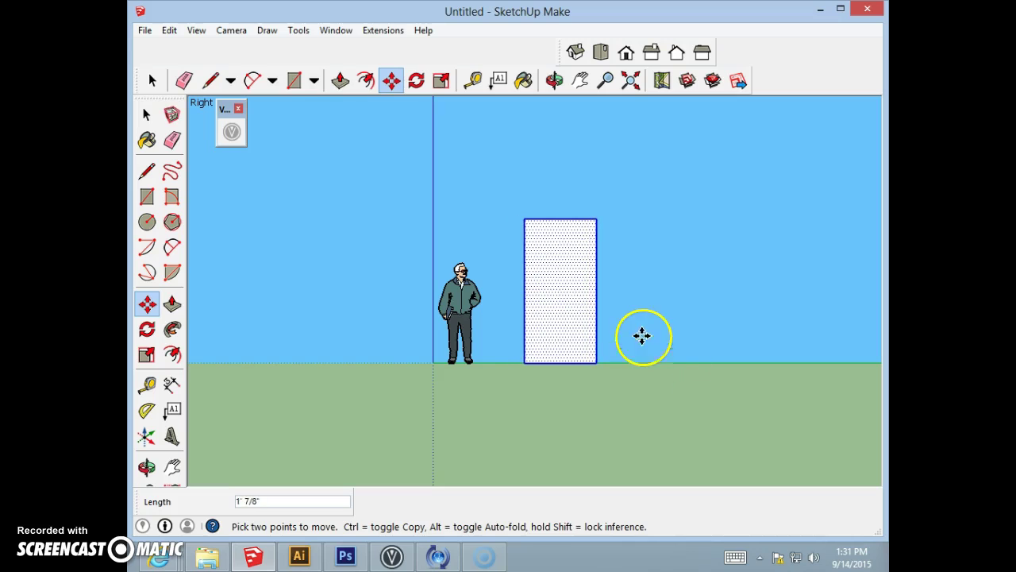
- Try moving the box in the top view, leaving it close beside the green axis
{"action": "left_click", "coordinate": [601, 51]}
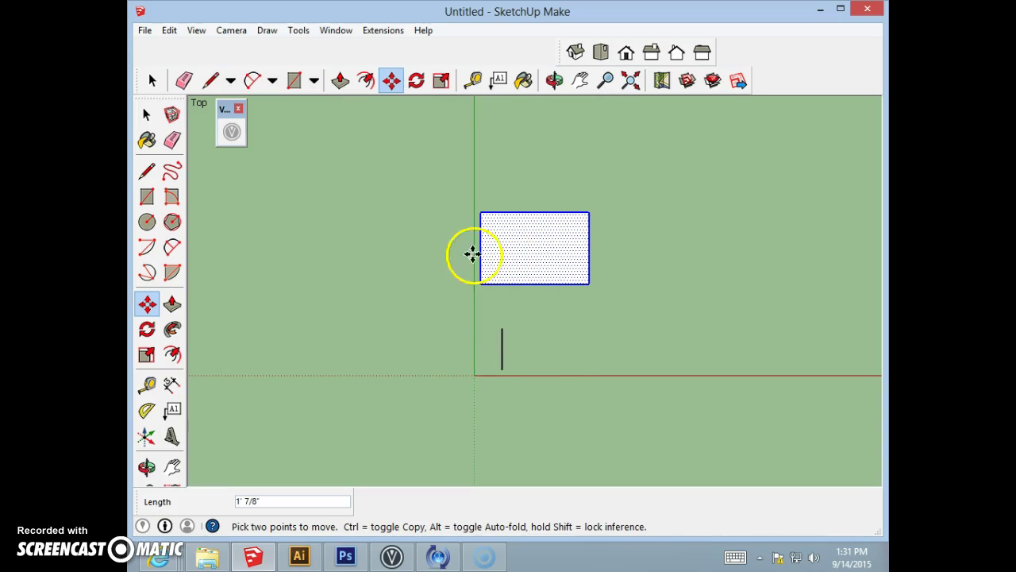
{"action": "type", "text": "3"}
{"action": "key", "text": "Return"}
{"action": "left_click", "coordinate": [586, 374]}
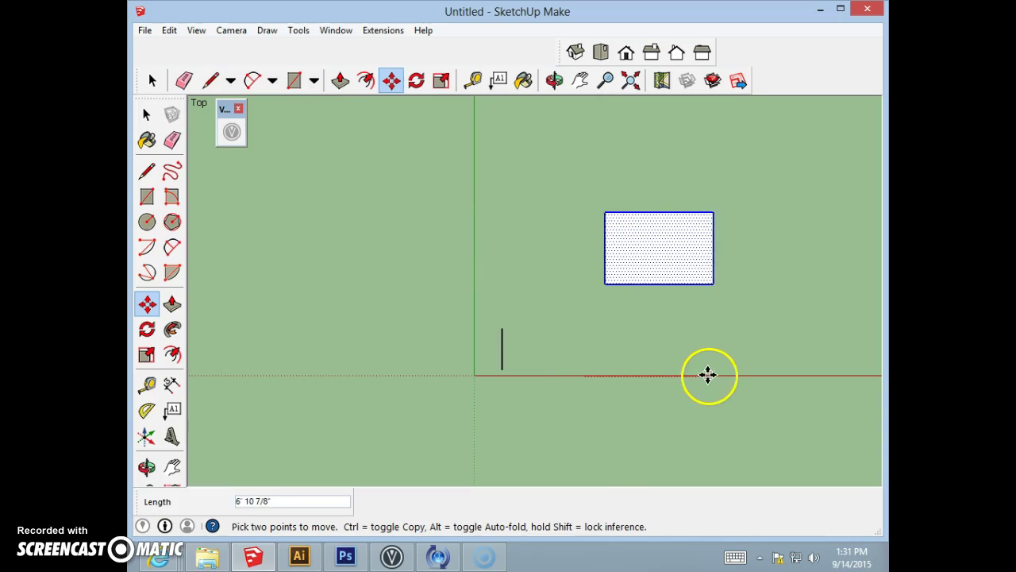
{"action": "left_click", "coordinate": [580, 379]}
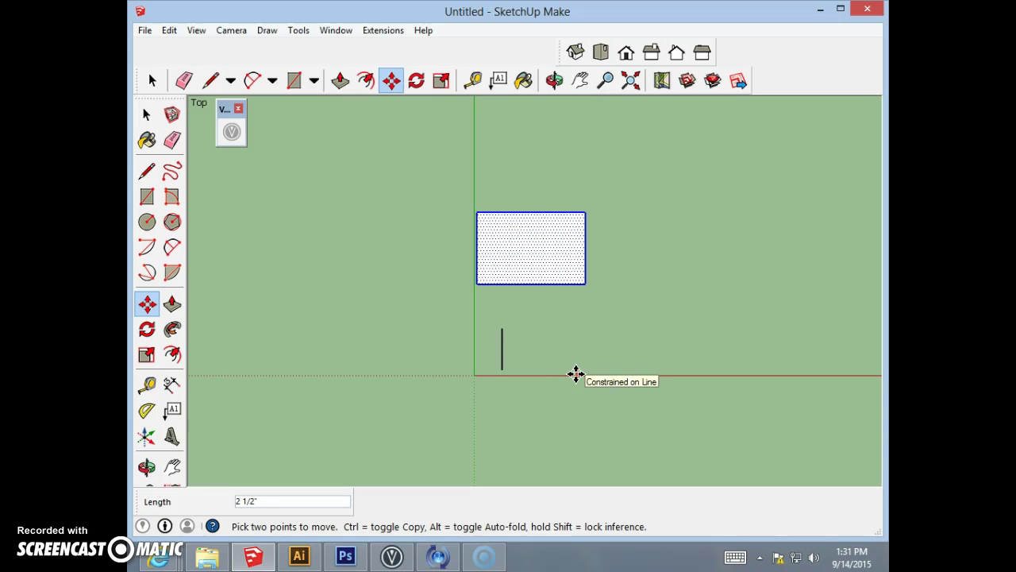
{"action": "left_click", "coordinate": [576, 373]}
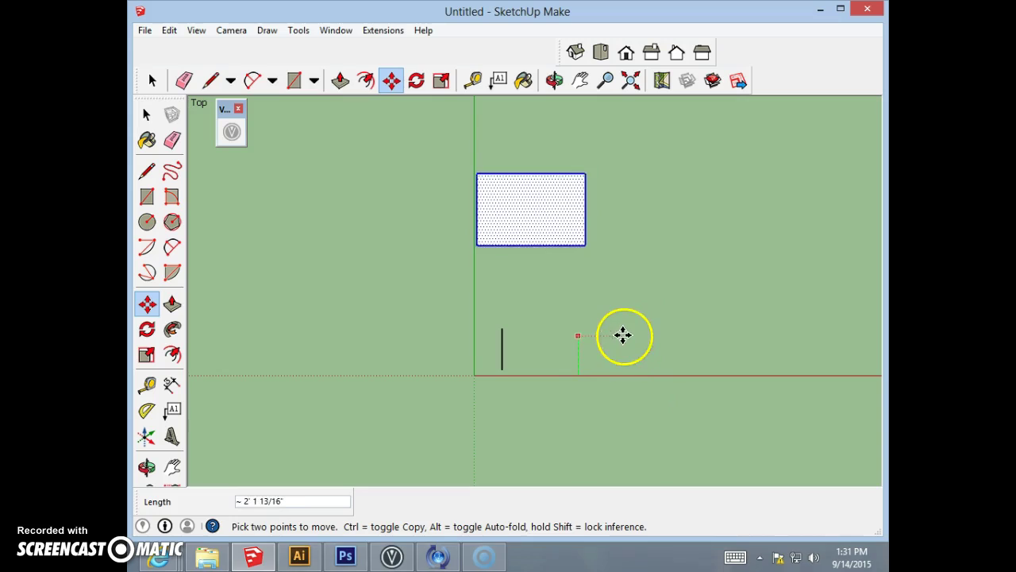
{"action": "left_click", "coordinate": [627, 374]}
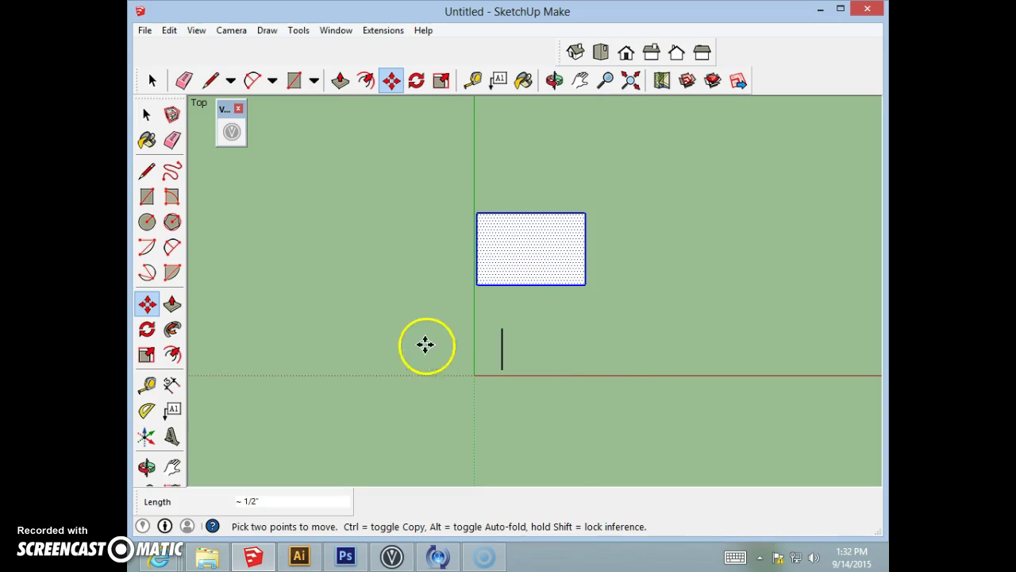
- Copy the entire box, paste it in place and move it about 1' 3 3/8" along the red axis away from the origin
{"action": "left_click", "coordinate": [146, 114]}
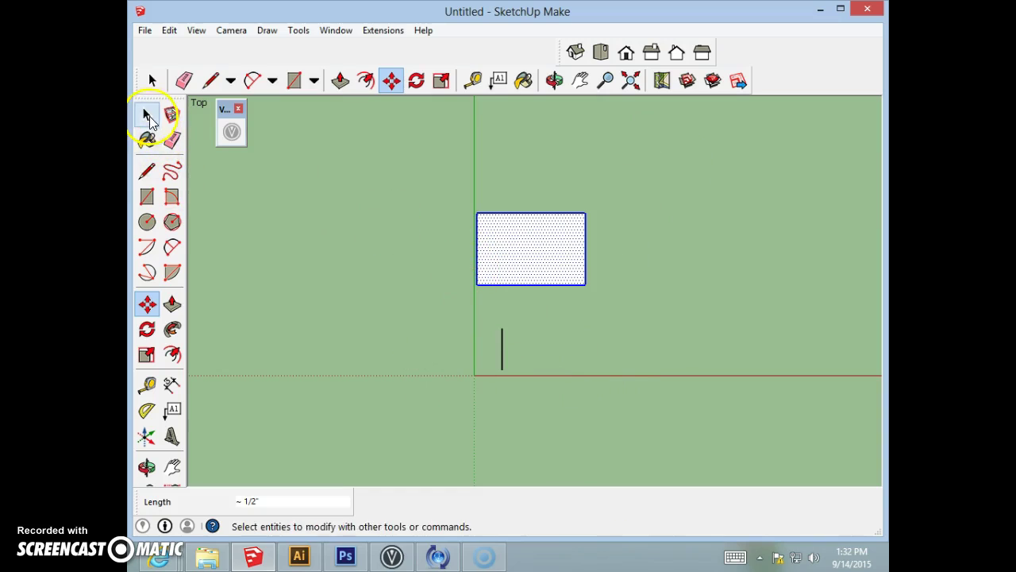
{"action": "left_click_drag", "start_coordinate": [444, 185], "coordinate": [663, 303]}
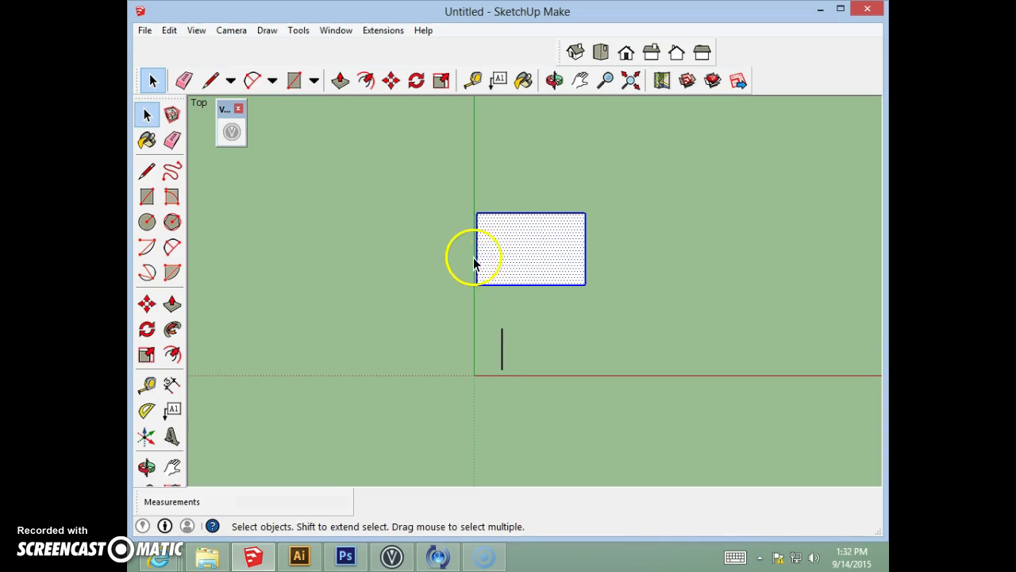
{"action": "left_click", "coordinate": [146, 32]}
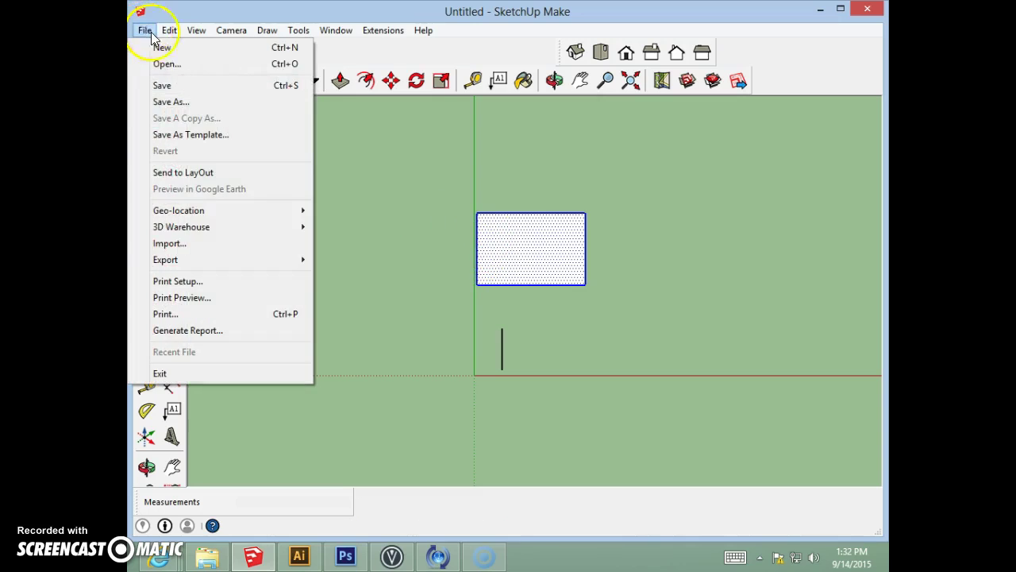
{"action": "mouse_move", "coordinate": [169, 32]}
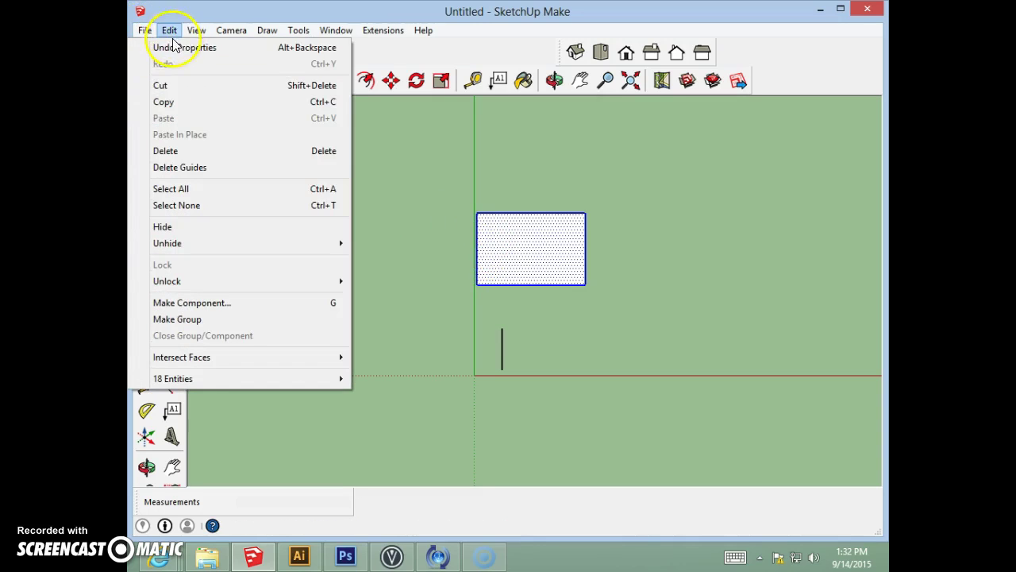
{"action": "left_click", "coordinate": [177, 101]}
{"action": "left_click", "coordinate": [170, 30]}
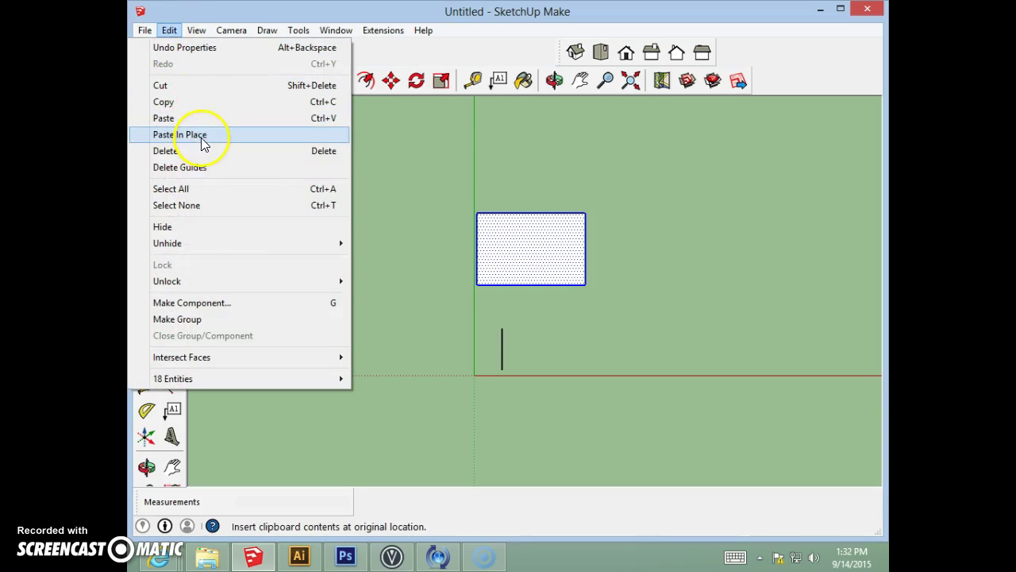
{"action": "left_click", "coordinate": [201, 135]}
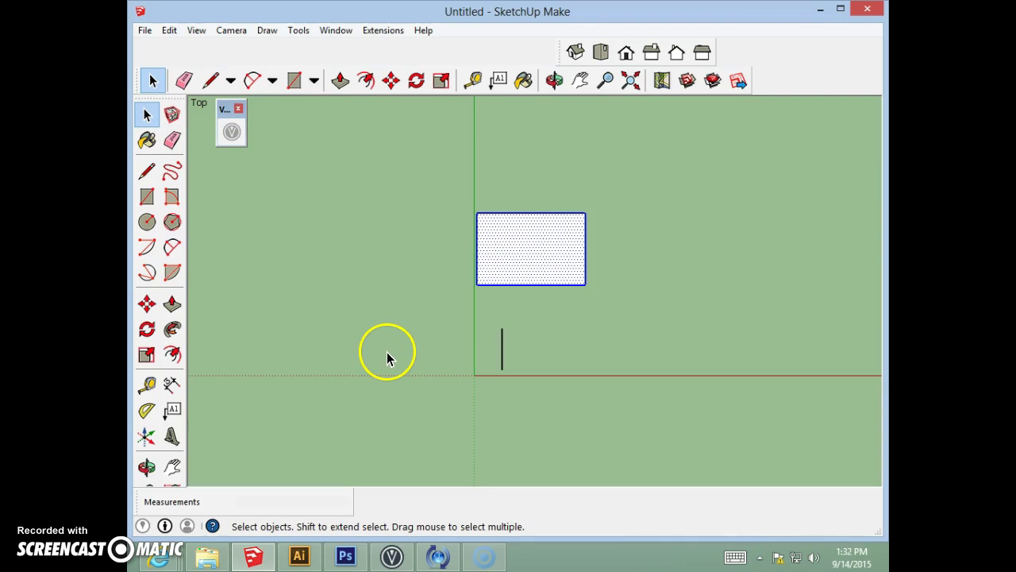
{"action": "left_click", "coordinate": [146, 308]}
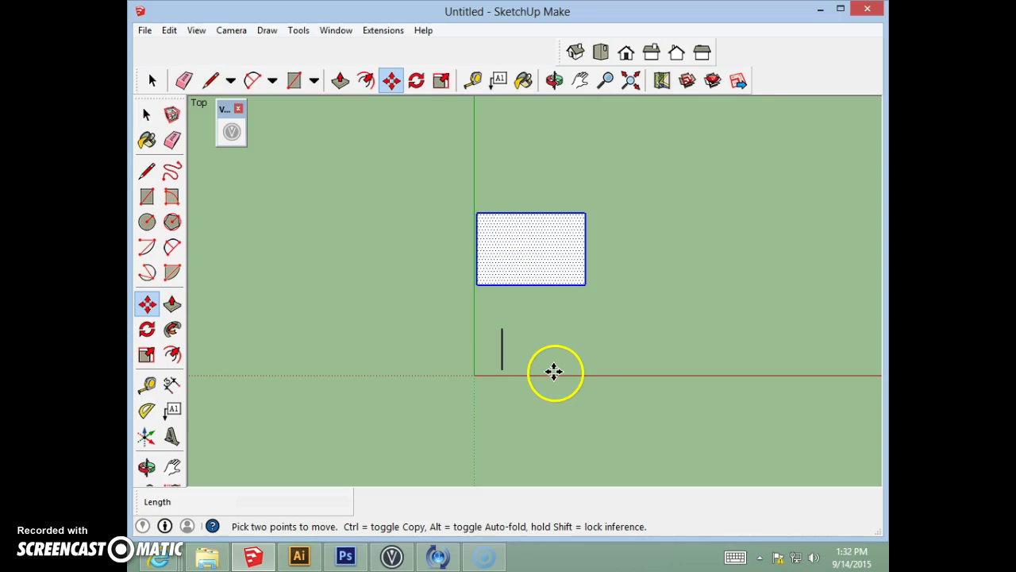
{"action": "left_click_drag", "start_coordinate": [552, 375], "coordinate": [576, 379]}
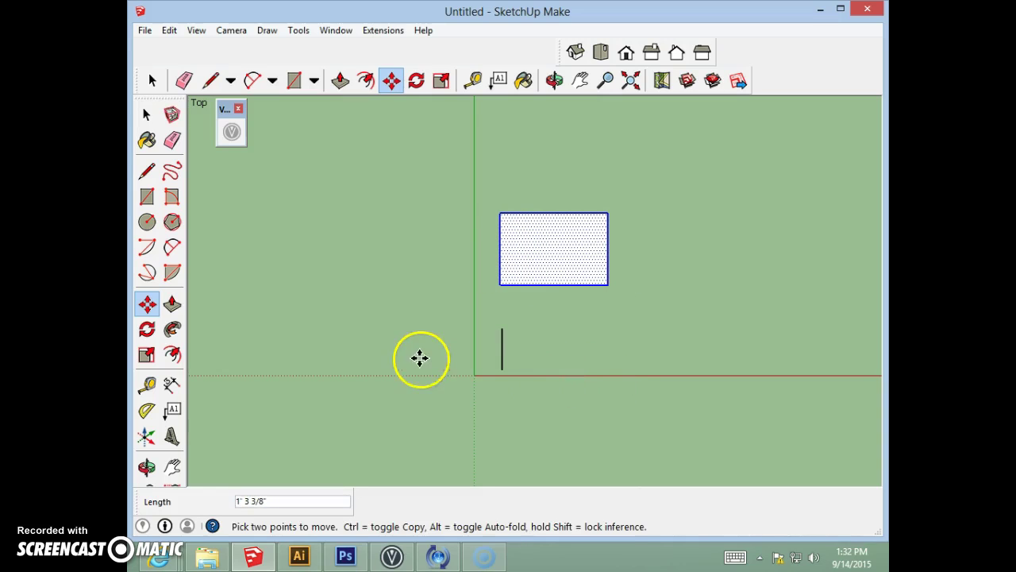
- Paste another copy of the box beside the first, farther along the red axis with a small gap between them
{"action": "left_click", "coordinate": [165, 30]}
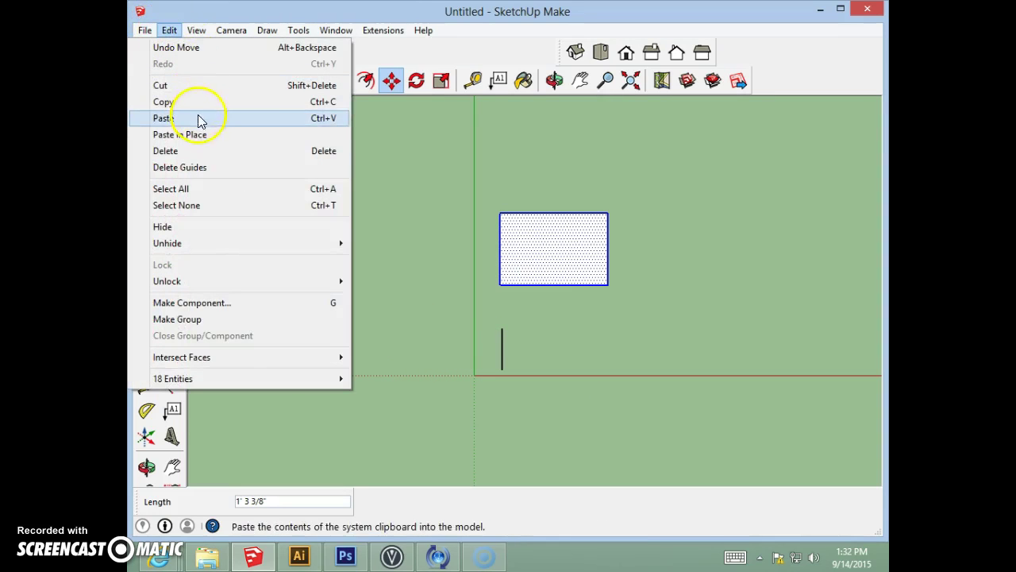
{"action": "left_click", "coordinate": [201, 118]}
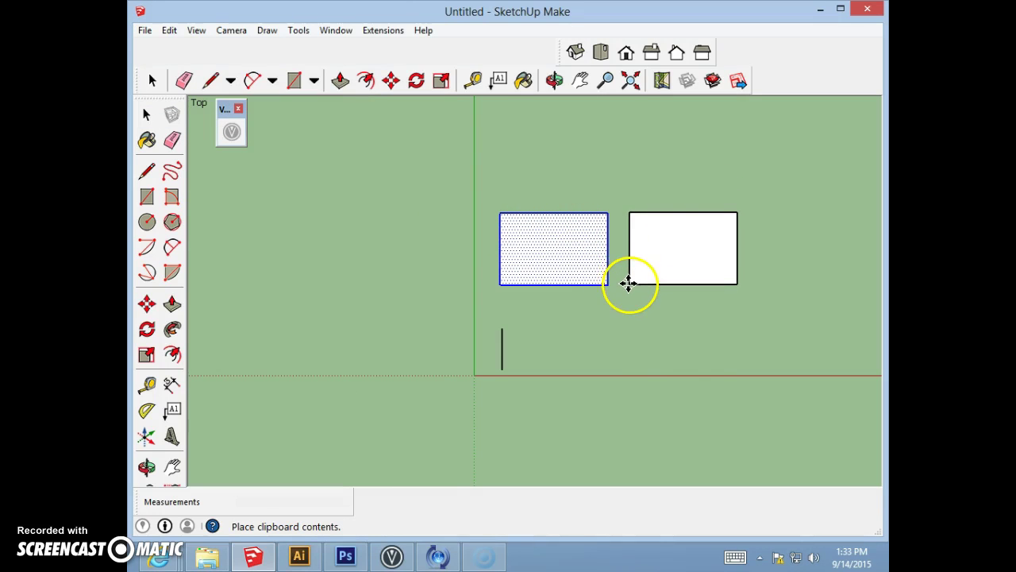
{"action": "left_click", "coordinate": [623, 282]}
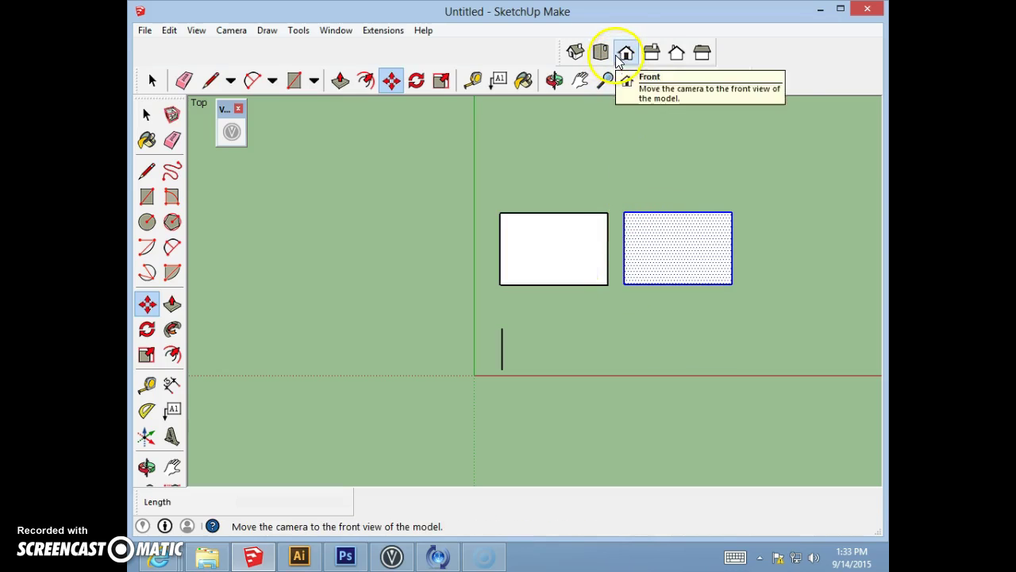
- In the back view, move the pasted box about 3' along the red axis away from the first box
{"action": "left_click", "coordinate": [651, 56]}
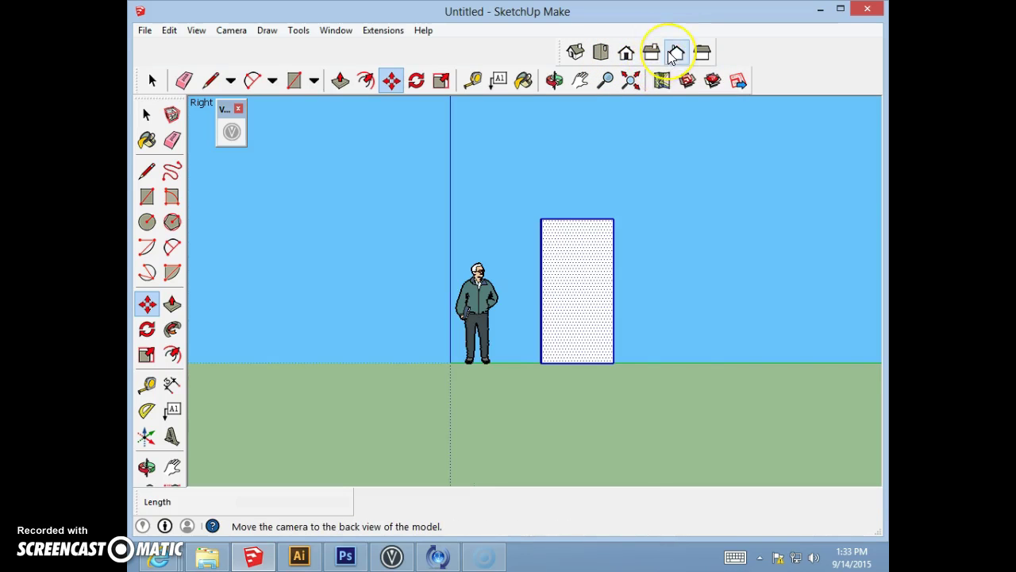
{"action": "left_click", "coordinate": [676, 52]}
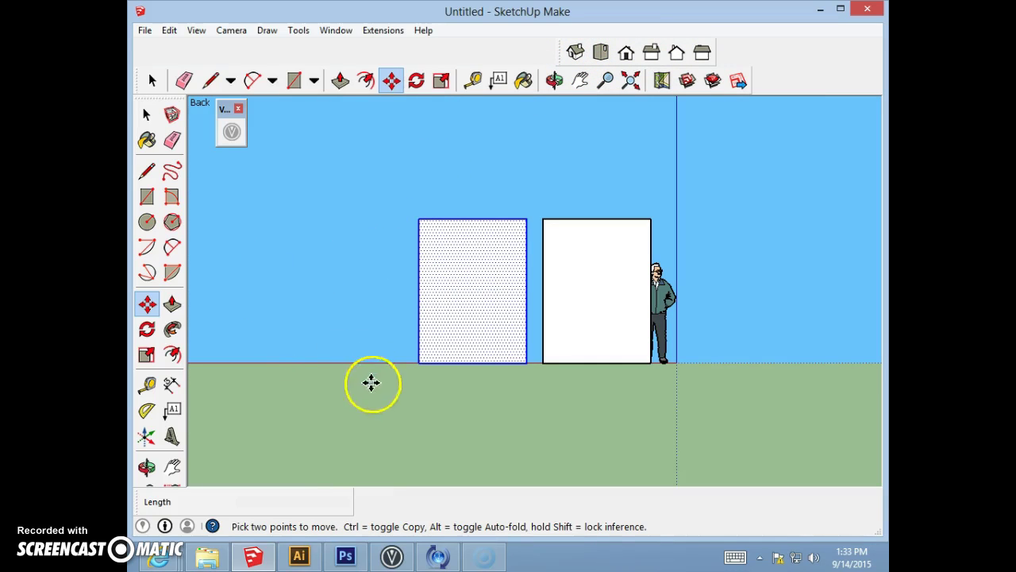
{"action": "left_click", "coordinate": [391, 363]}
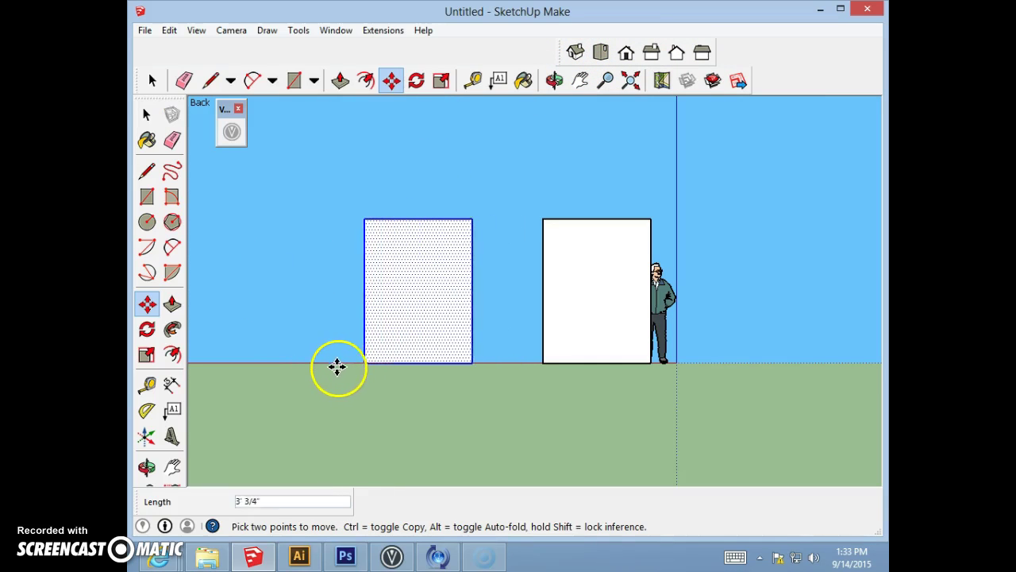
{"action": "left_click", "coordinate": [333, 366]}
{"action": "left_click", "coordinate": [143, 116]}
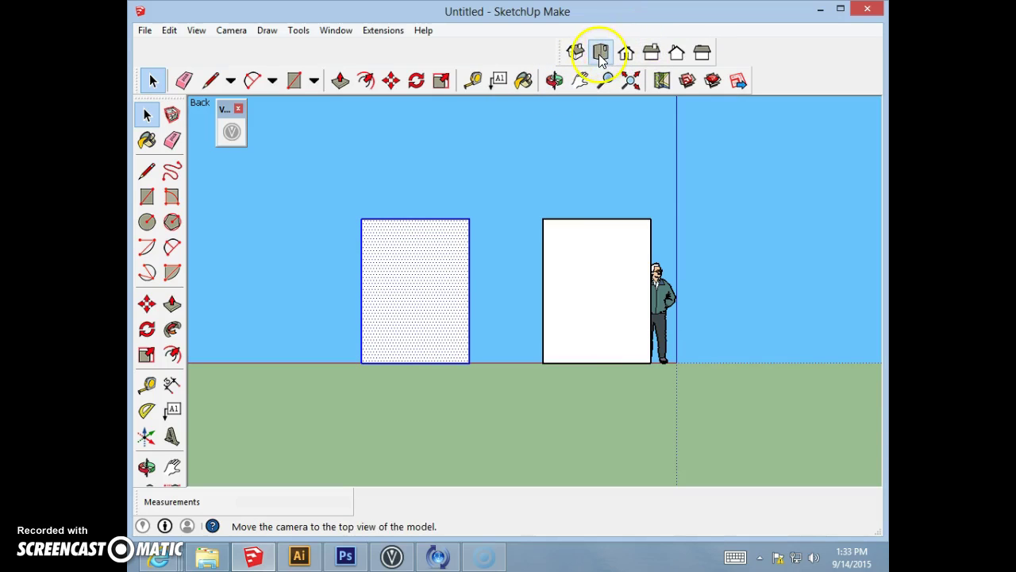
- Check the camera's projection mode and clear the selection of the pasted box
{"action": "left_click", "coordinate": [229, 32]}
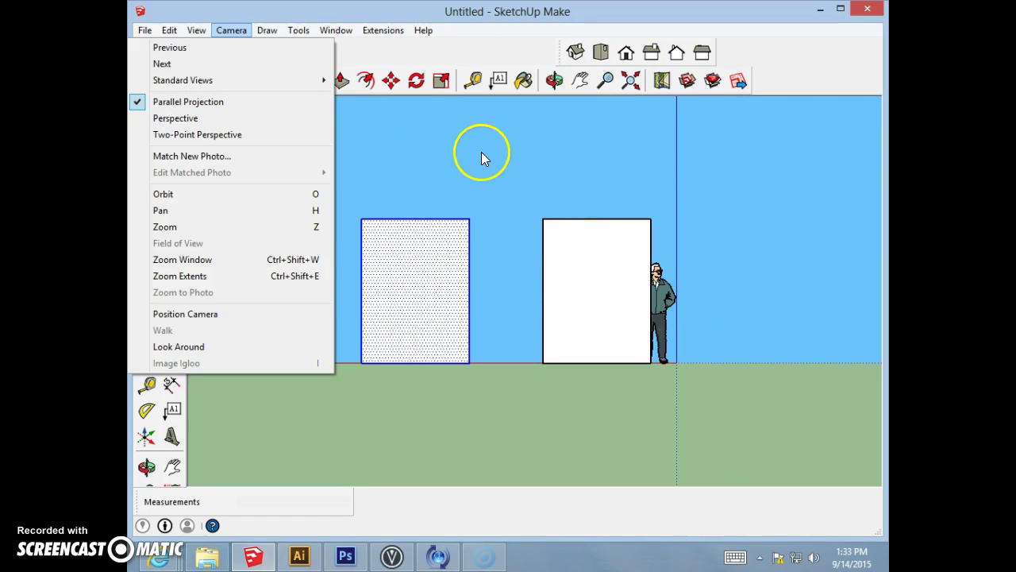
{"action": "left_click", "coordinate": [540, 145]}
{"action": "left_click", "coordinate": [539, 141]}
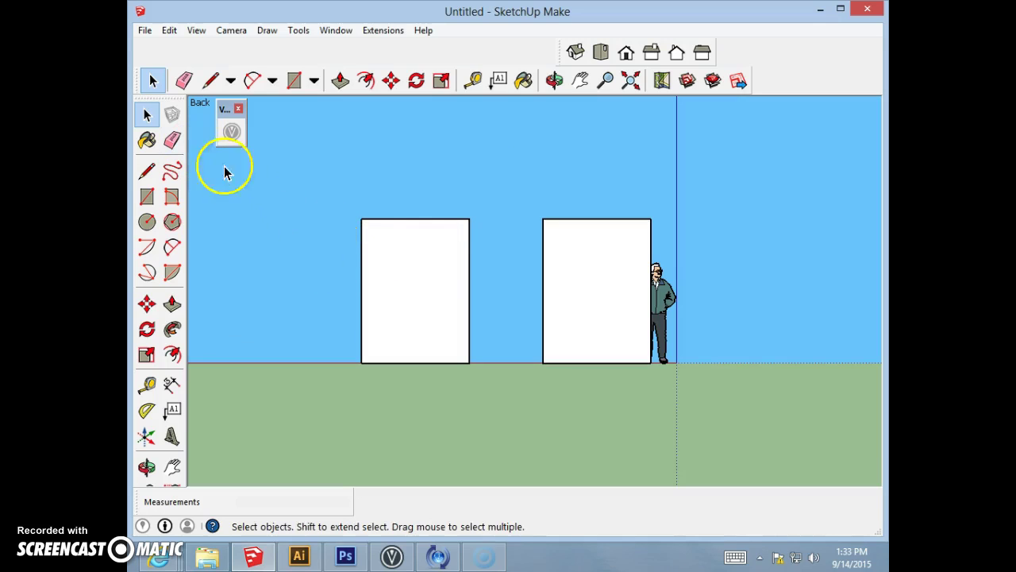
{"action": "left_click_drag", "start_coordinate": [341, 193], "coordinate": [497, 397]}
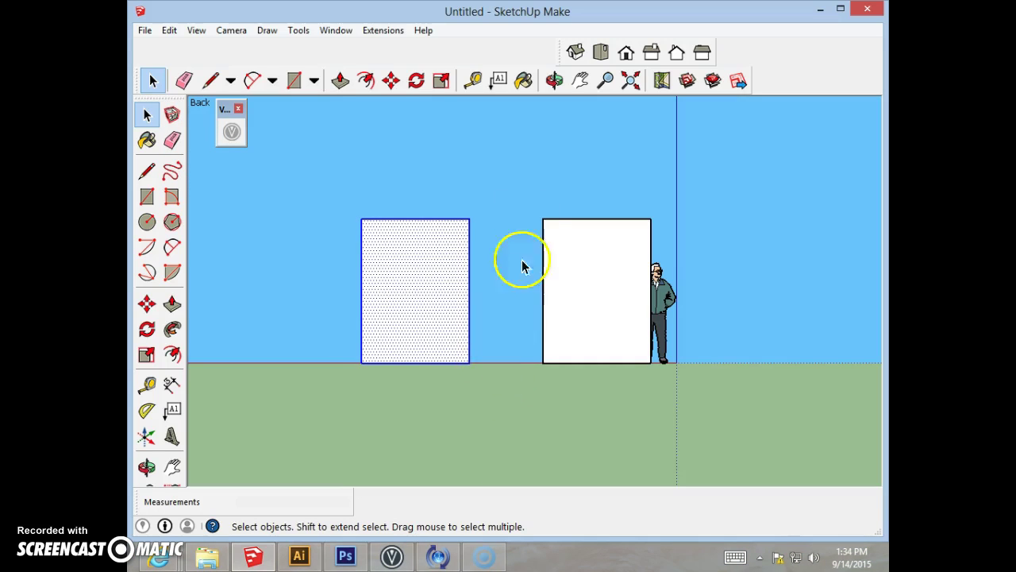
{"action": "left_click", "coordinate": [555, 208]}
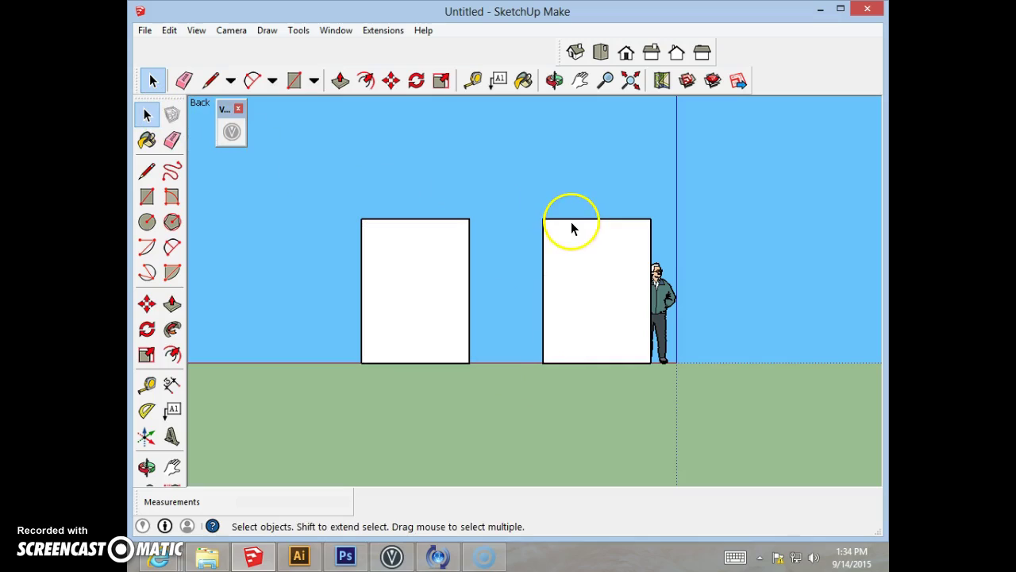
{"action": "left_click", "coordinate": [574, 219]}
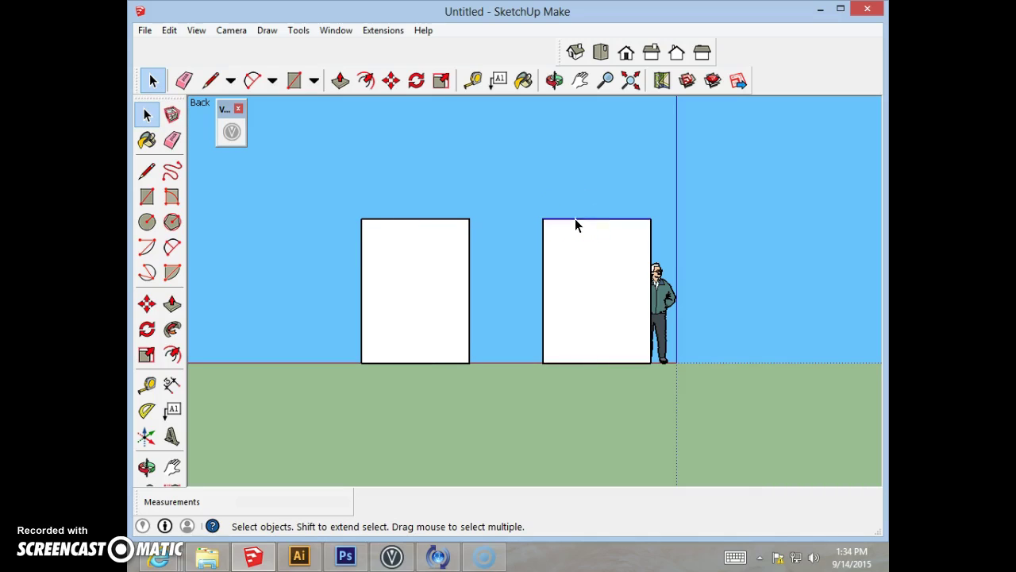
{"action": "left_click", "coordinate": [570, 209]}
{"action": "left_click", "coordinate": [575, 220]}
{"action": "left_click", "coordinate": [156, 310]}
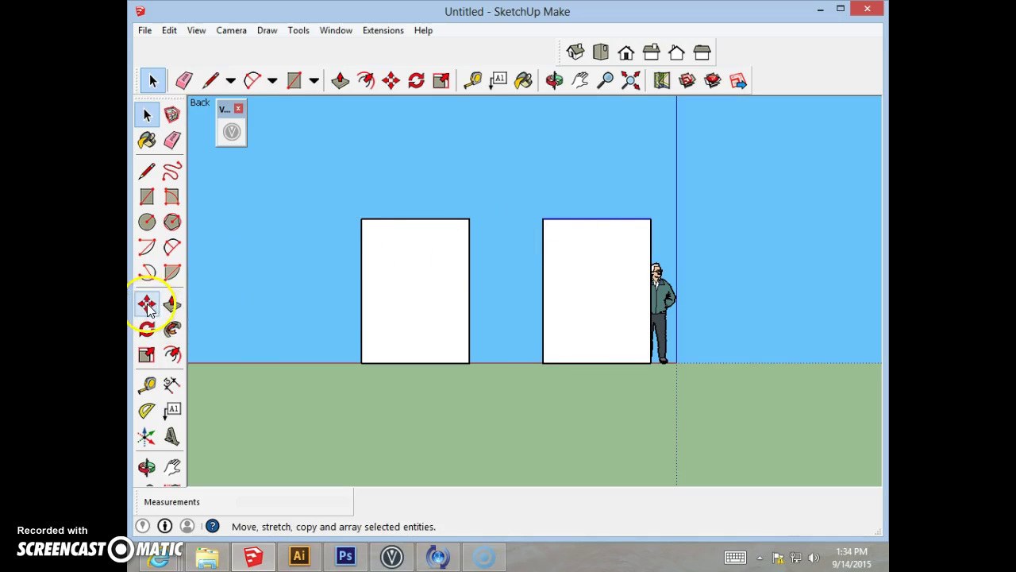
{"action": "key", "text": "space"}
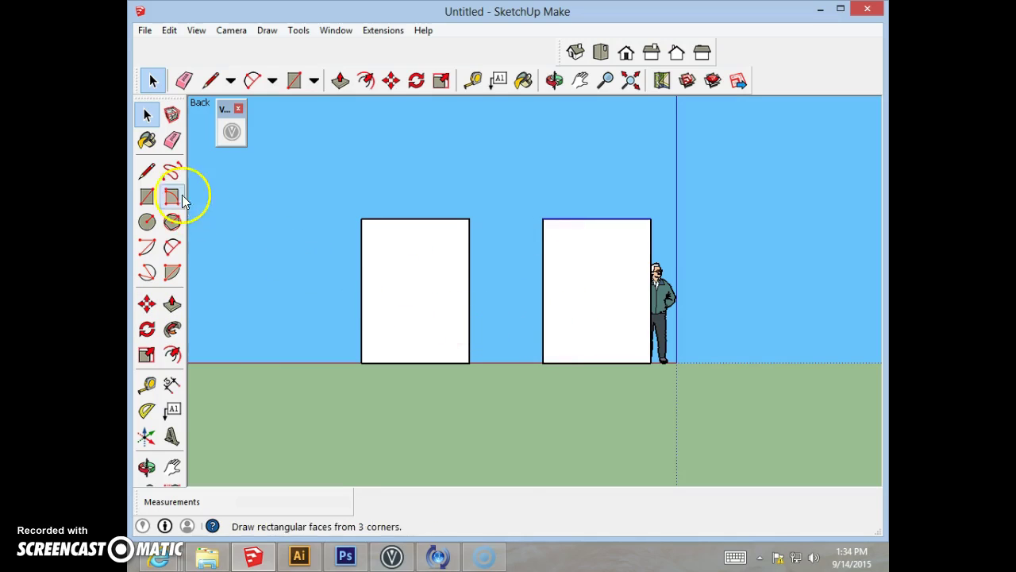
- Select the entire box farther from the figure and make it a component named "chair proto1"
{"action": "left_click", "coordinate": [346, 193]}
{"action": "left_click_drag", "start_coordinate": [443, 298], "coordinate": [492, 396]}
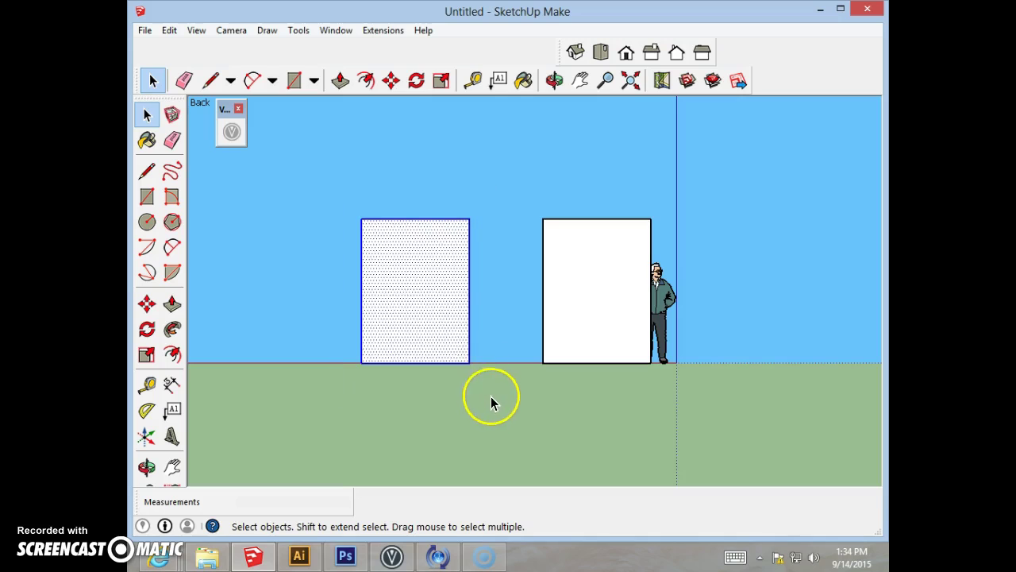
{"action": "right_click", "coordinate": [401, 259]}
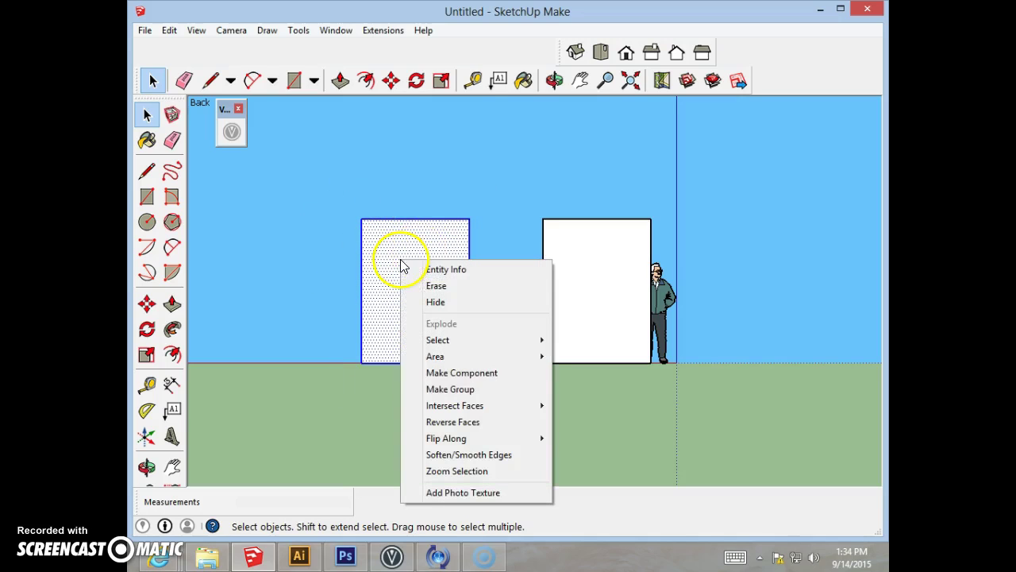
{"action": "left_click", "coordinate": [454, 374]}
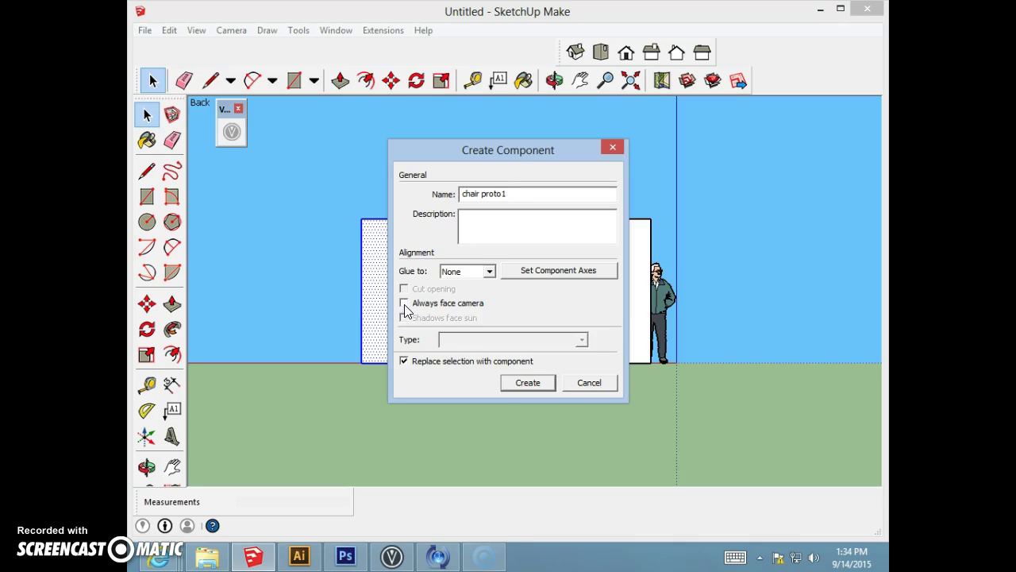
{"action": "left_click", "coordinate": [525, 383]}
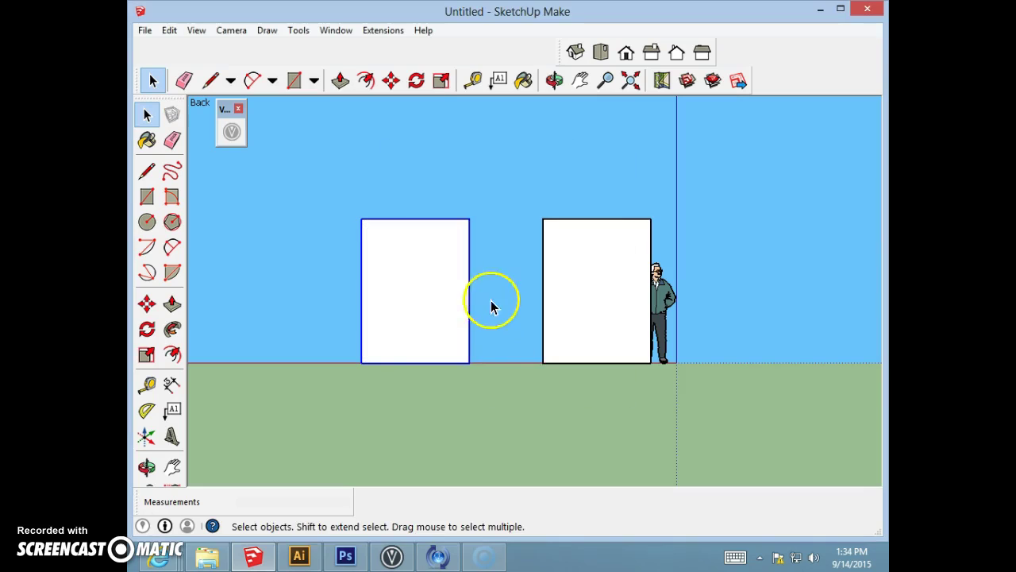
- Open the chair proto1 component for editing
{"action": "left_click", "coordinate": [538, 288]}
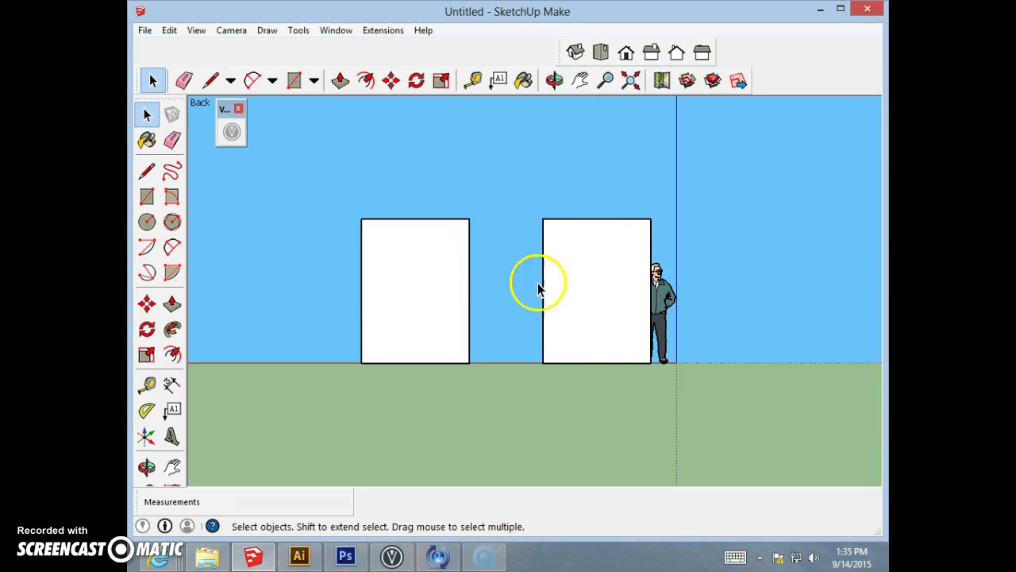
{"action": "left_click", "coordinate": [449, 295]}
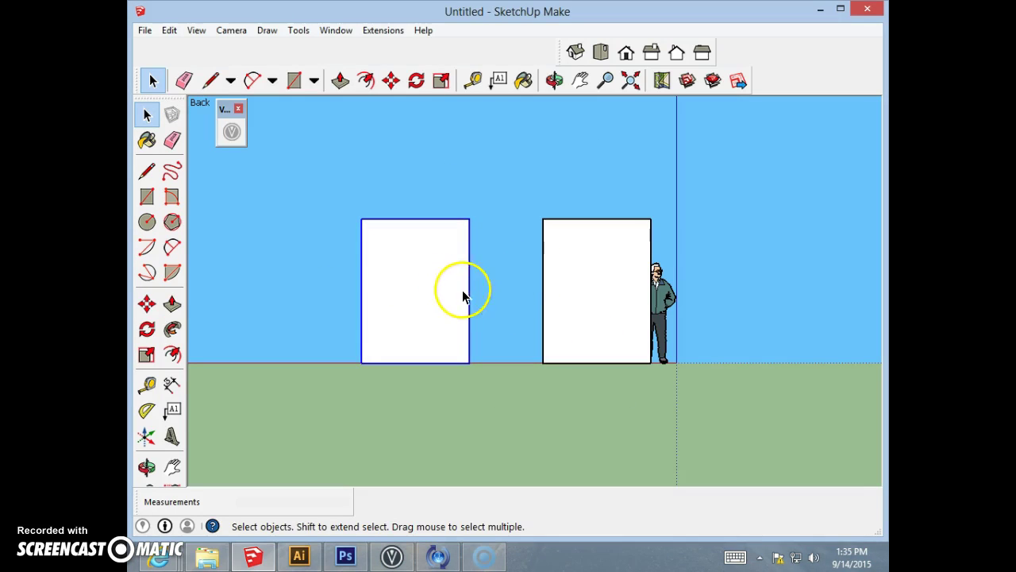
{"action": "double_click", "coordinate": [406, 304]}
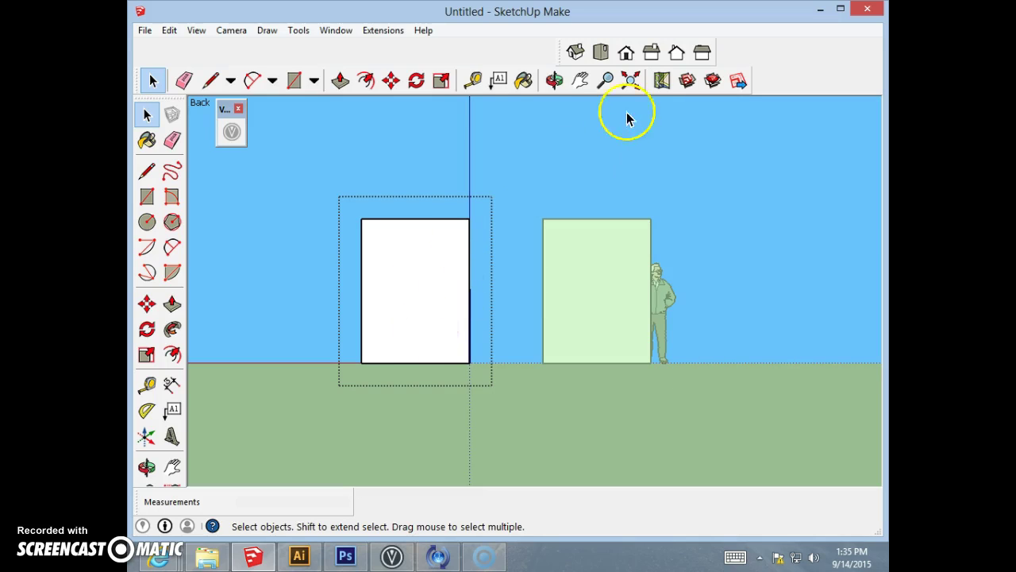
- Draw a stepped chair profile on the component's narrow side face, from its back edge down to the base, with a front edge about 2' 1" high
{"action": "left_click", "coordinate": [554, 80]}
{"action": "left_click_drag", "start_coordinate": [469, 227], "coordinate": [617, 334]}
{"action": "mouse_move", "coordinate": [297, 388]}
{"action": "left_mouse_down"}
{"action": "mouse_move", "coordinate": [416, 399]}
{"action": "mouse_move", "coordinate": [554, 376]}
{"action": "mouse_move", "coordinate": [621, 340]}
{"action": "mouse_move", "coordinate": [565, 334]}
{"action": "left_mouse_up"}
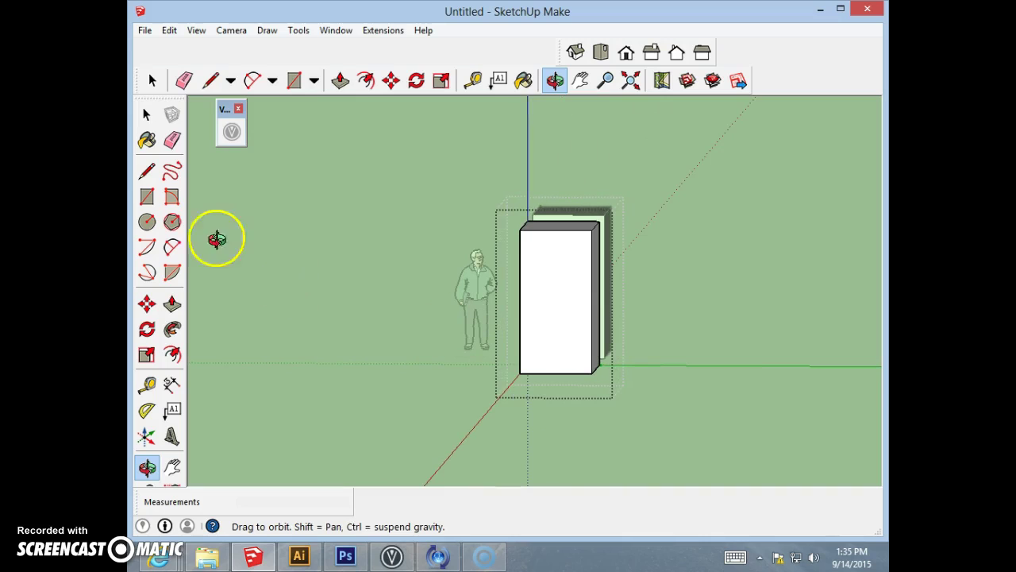
{"action": "left_click", "coordinate": [150, 173]}
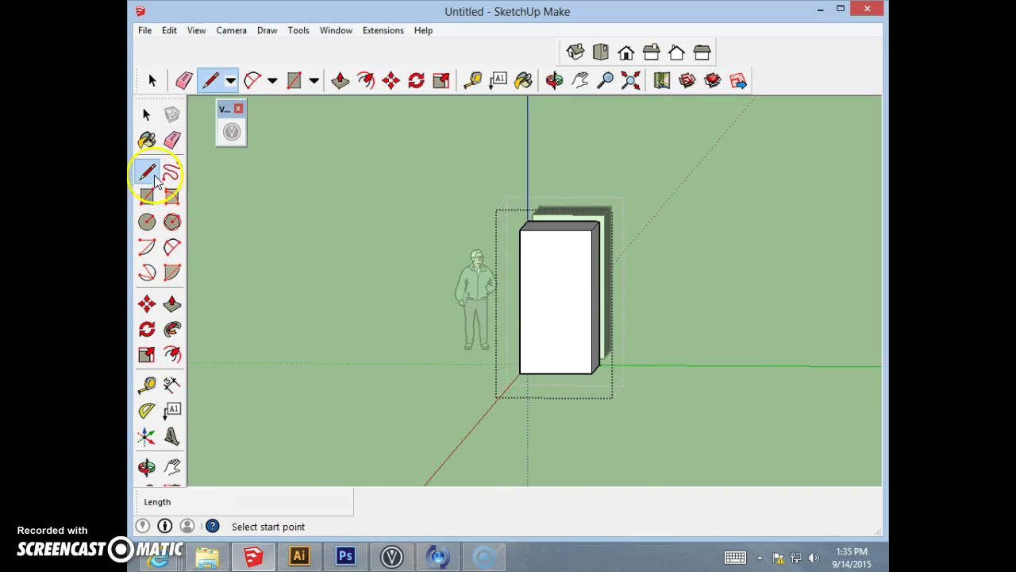
{"action": "left_click", "coordinate": [521, 255]}
{"action": "left_click", "coordinate": [541, 255]}
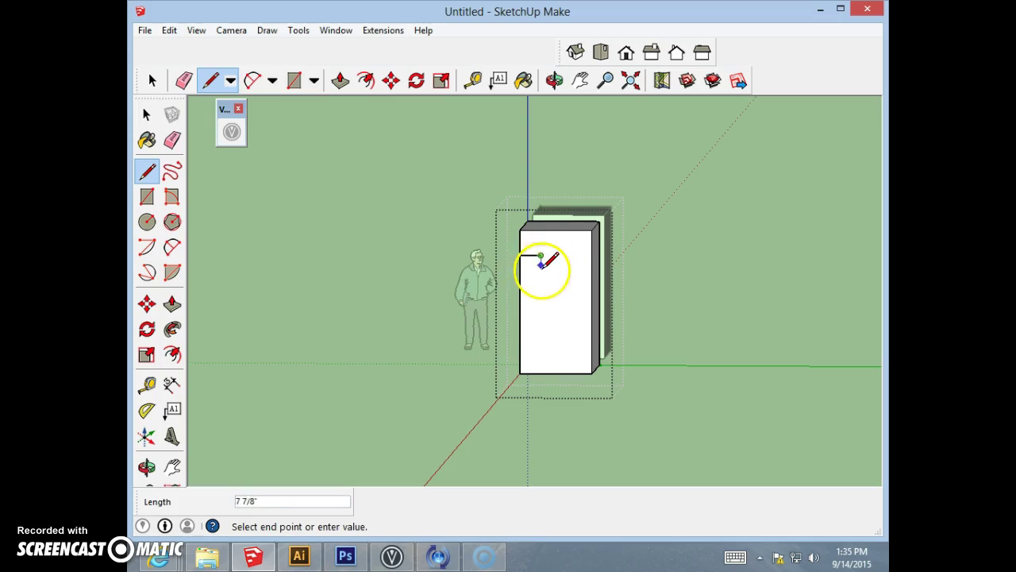
{"action": "left_click", "coordinate": [541, 336]}
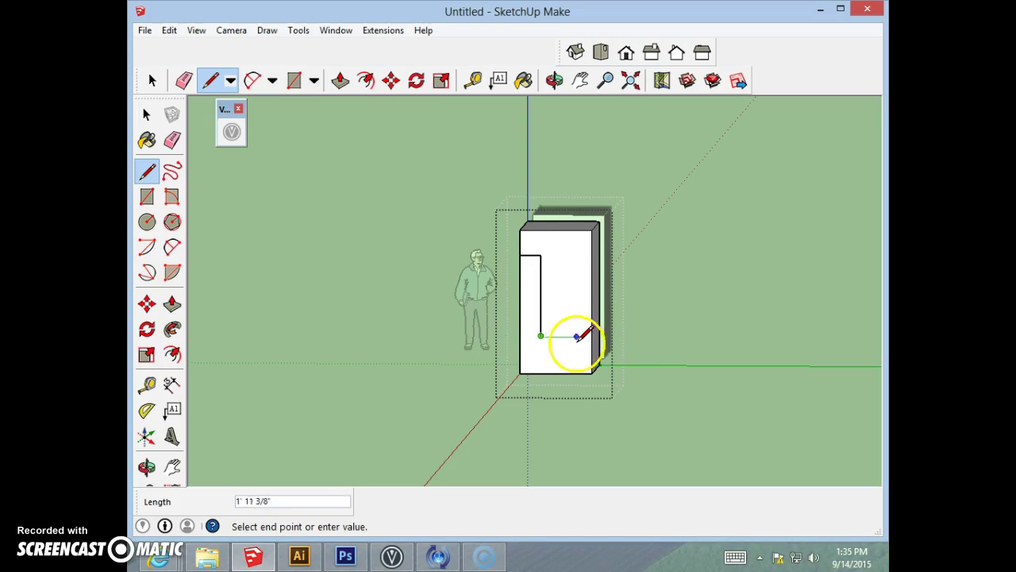
{"action": "left_click", "coordinate": [574, 336]}
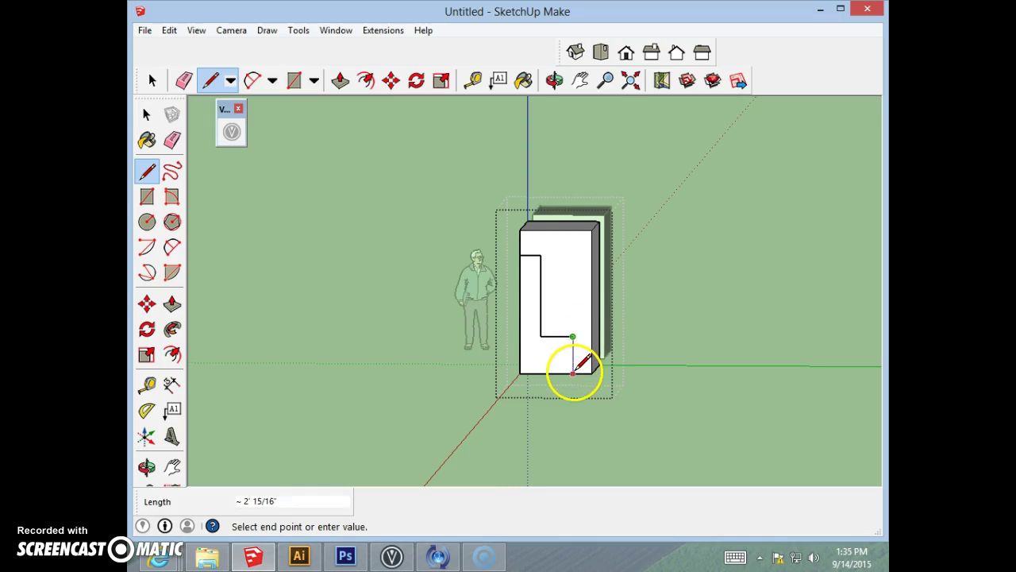
{"action": "scroll", "coordinate": [571, 371], "scroll_direction": "up", "scroll_amount": 4}
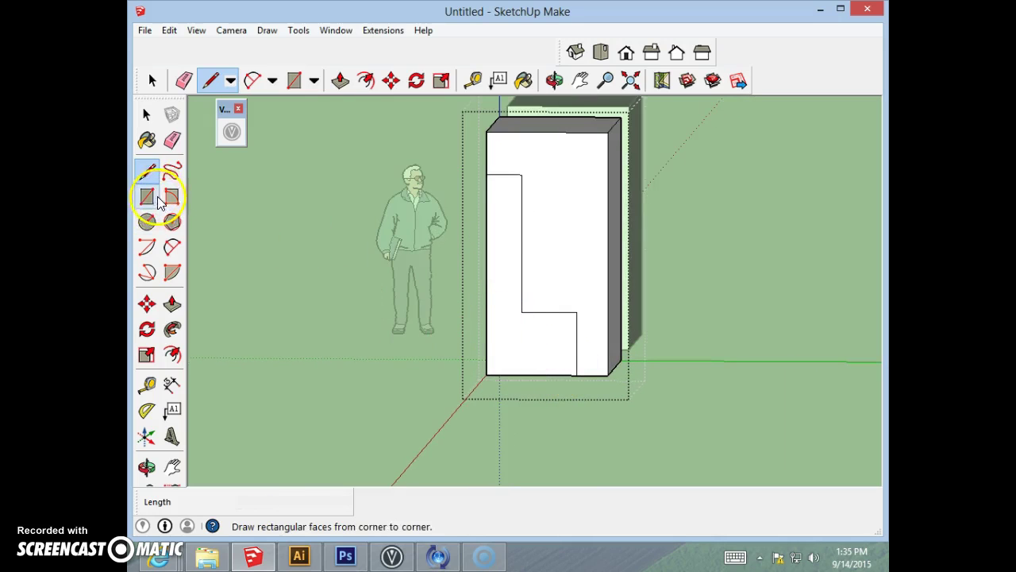
- Draw a shallow two-point arc along the profile's vertical backrest line, bulging outward over the seat side
{"action": "left_click", "coordinate": [172, 249]}
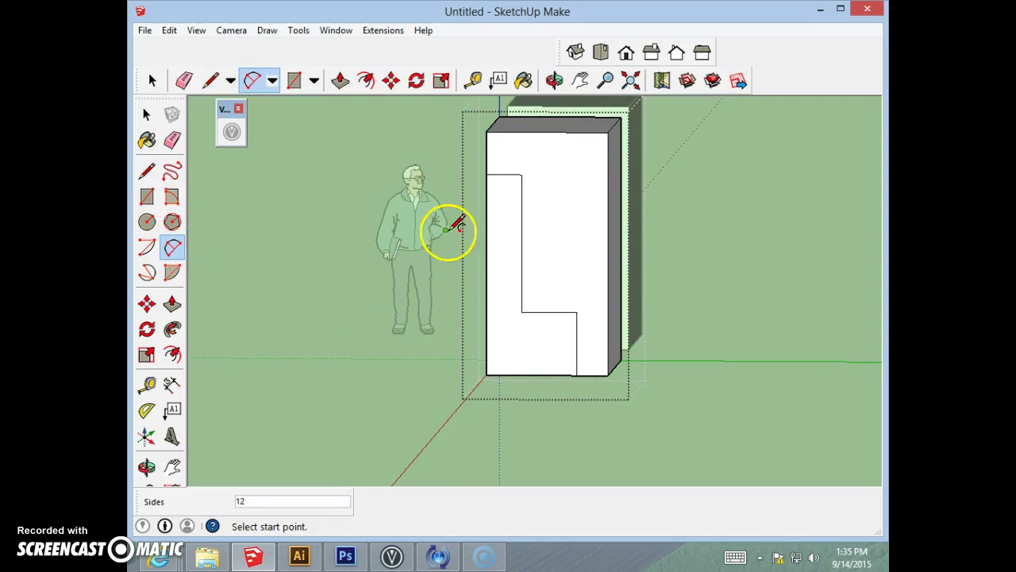
{"action": "left_click", "coordinate": [521, 175]}
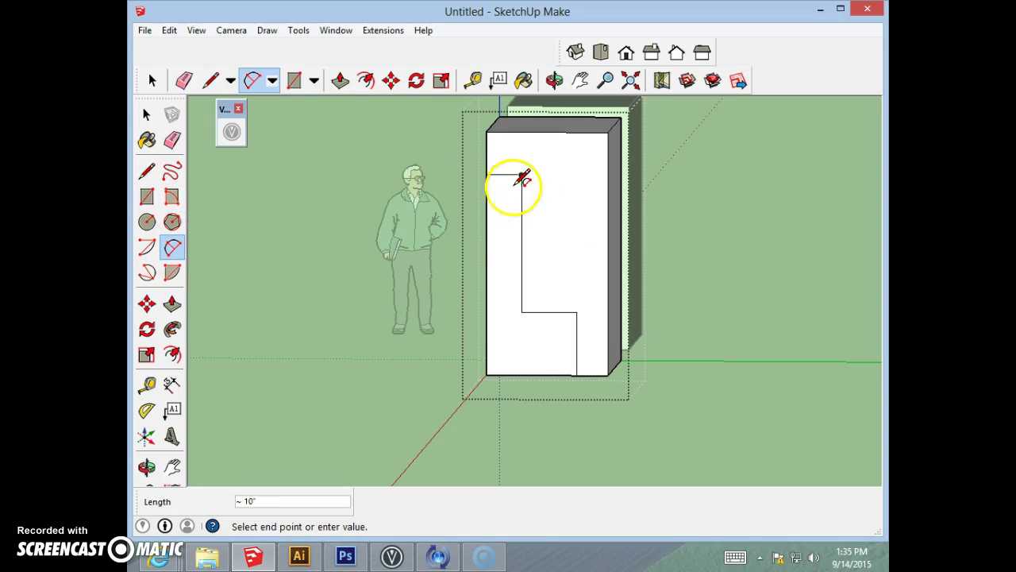
{"action": "left_click", "coordinate": [522, 310]}
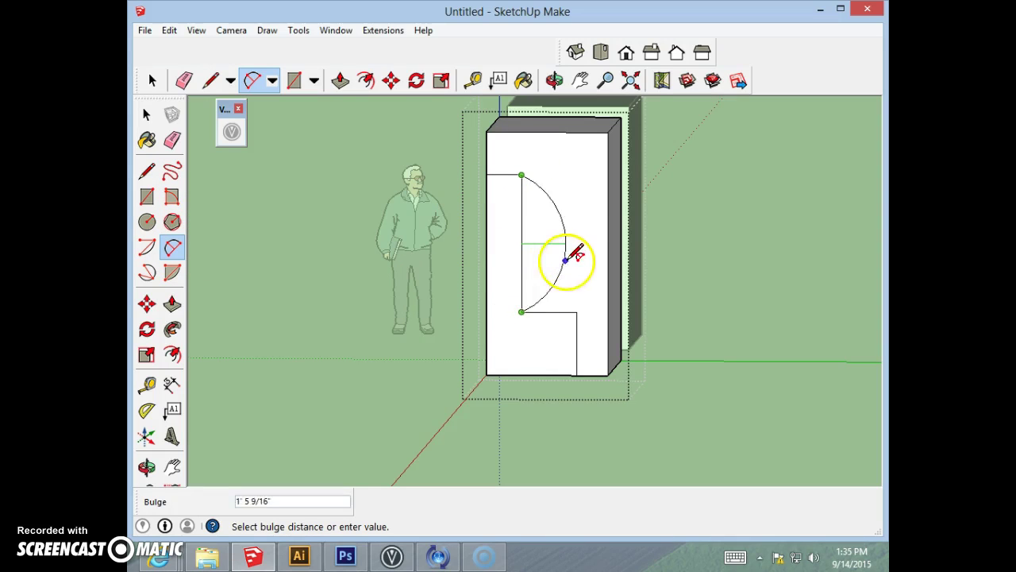
{"action": "left_click", "coordinate": [543, 247]}
- Add upward arcs over the profile's horizontal lines, with a 6" bulge on the seat and about 4 11/16" on the backrest top
{"action": "left_click", "coordinate": [522, 312]}
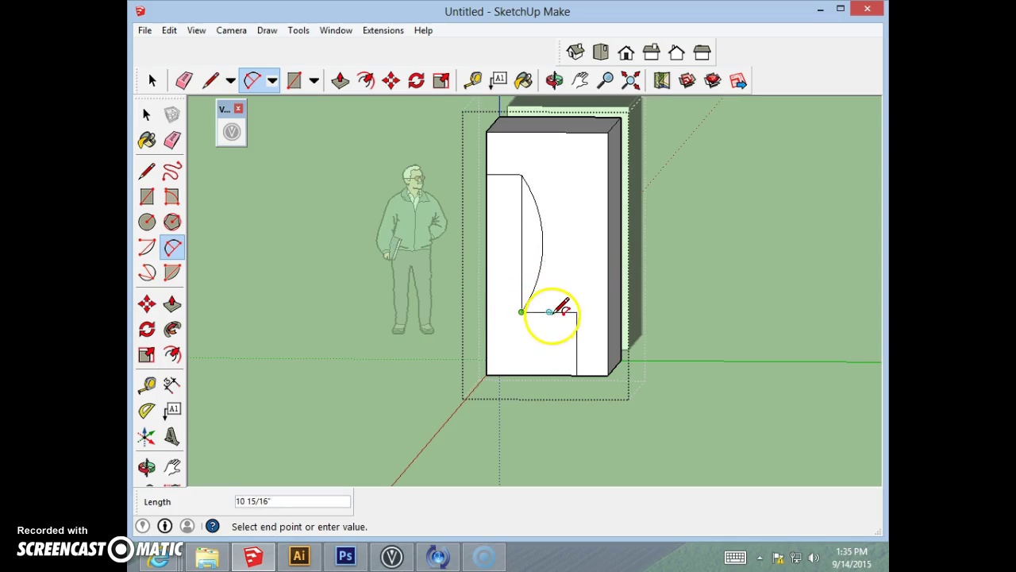
{"action": "left_click", "coordinate": [576, 311]}
{"action": "type", "text": "6"}
{"action": "key", "text": "Return"}
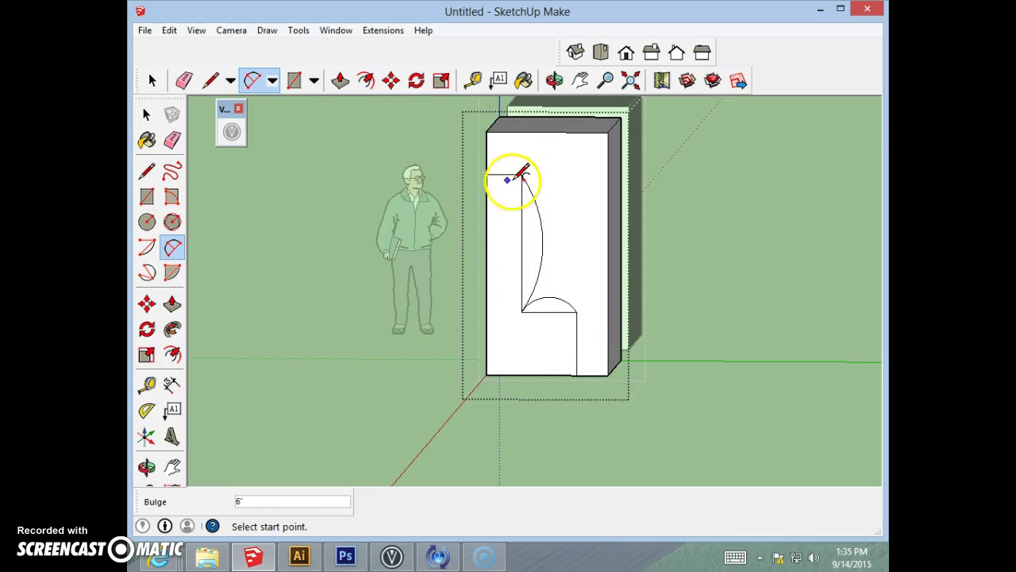
{"action": "left_click", "coordinate": [486, 174]}
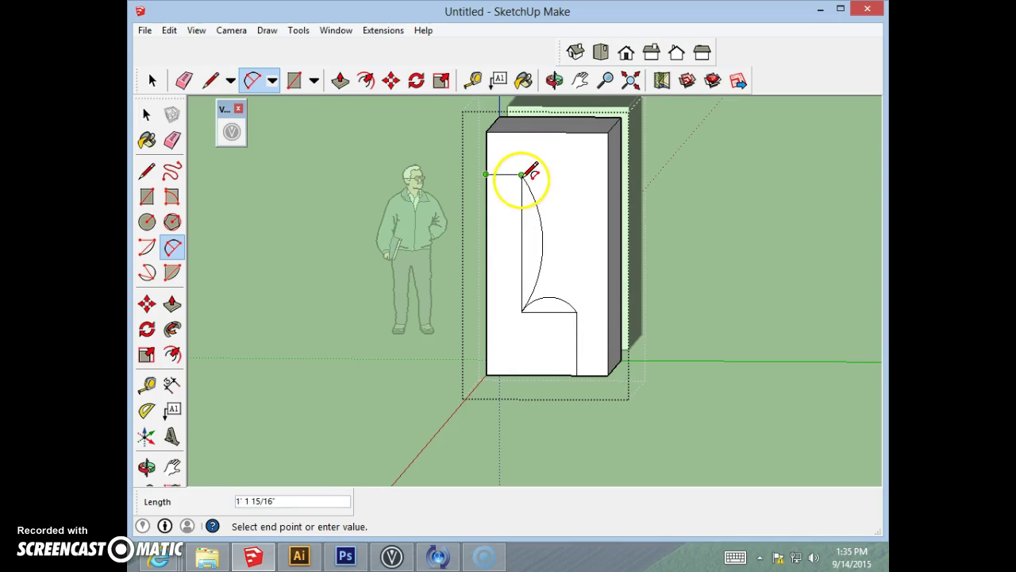
{"action": "left_click", "coordinate": [521, 174]}
{"action": "left_click", "coordinate": [513, 162]}
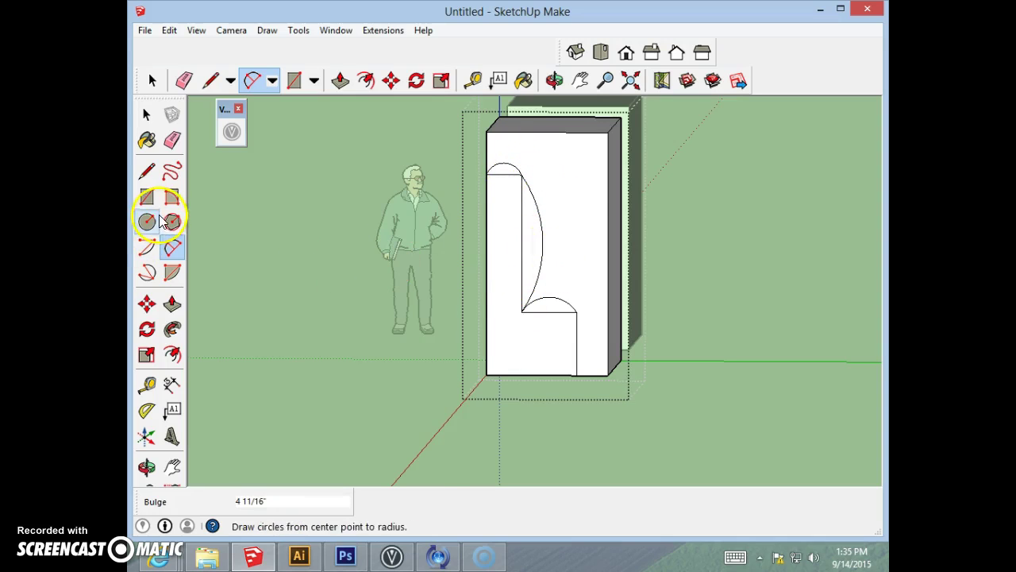
- Draw a wavy freehand line down the back of the chair profile, ending at the box's bottom corner
{"action": "left_click", "coordinate": [171, 171]}
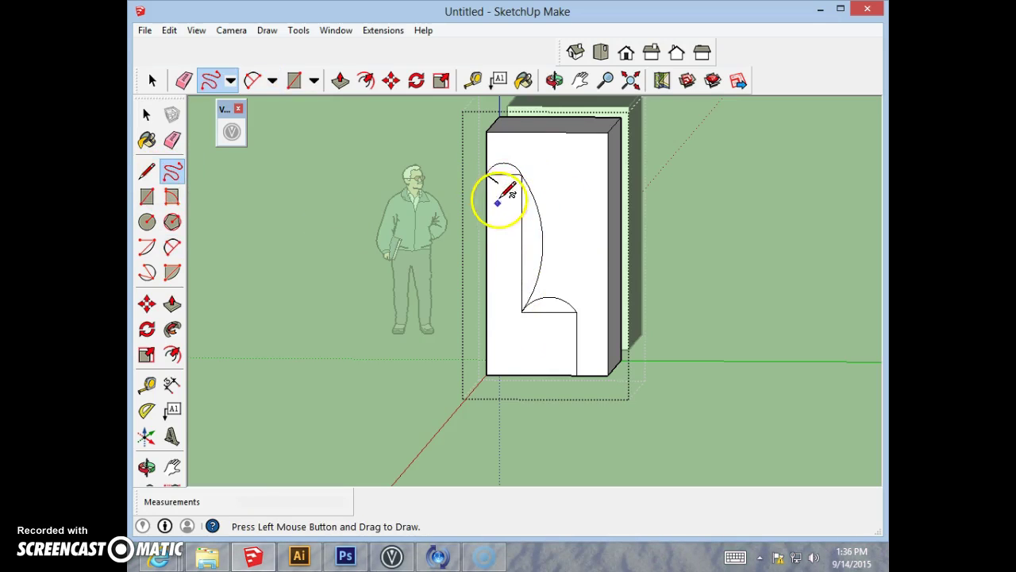
{"action": "mouse_move", "coordinate": [498, 182]}
{"action": "left_mouse_down"}
{"action": "mouse_move", "coordinate": [495, 274]}
{"action": "mouse_move", "coordinate": [506, 313]}
{"action": "mouse_move", "coordinate": [486, 374]}
{"action": "left_mouse_up"}
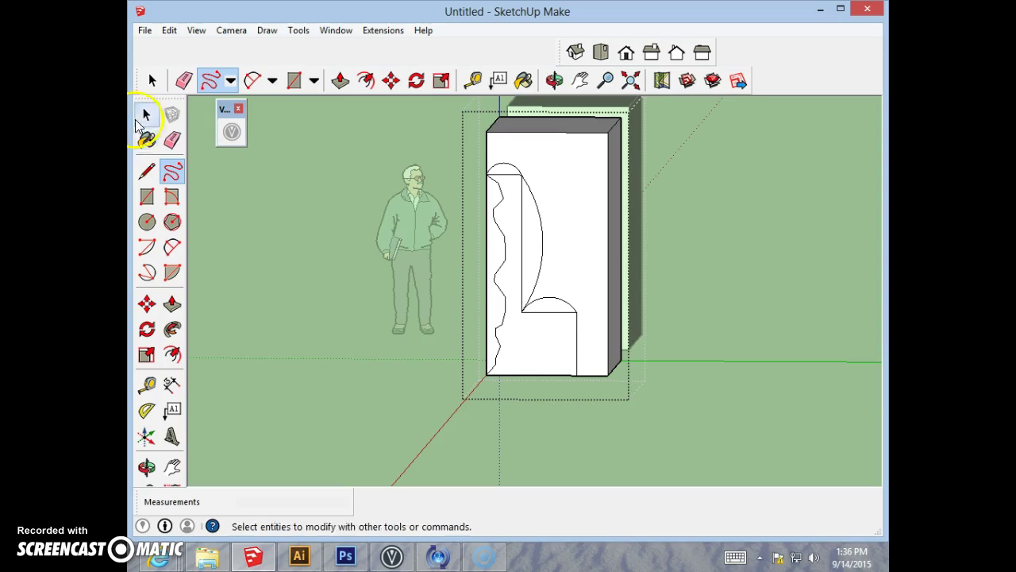
- Draw a rectangle about 1' 10" by 1' 4" under the seat on the base edge and top it with an arc bulging about 4 11/16"
{"action": "left_click", "coordinate": [147, 196]}
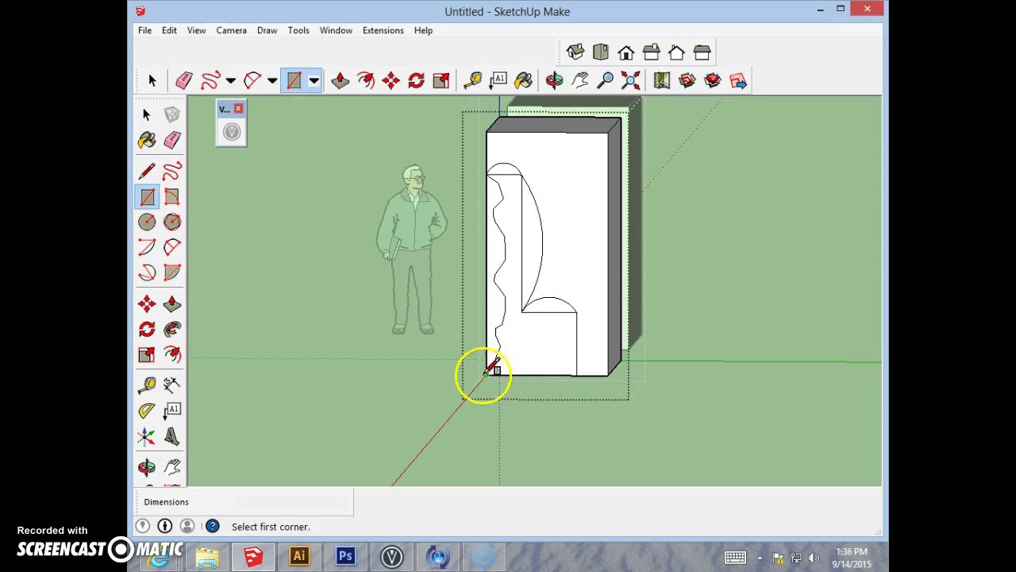
{"action": "left_click", "coordinate": [511, 375]}
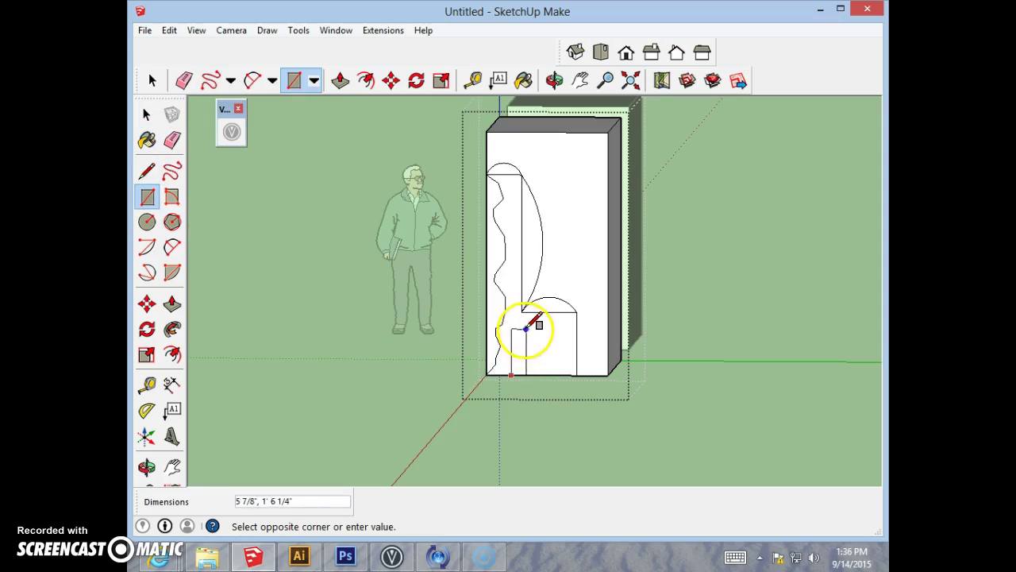
{"action": "left_click", "coordinate": [569, 334]}
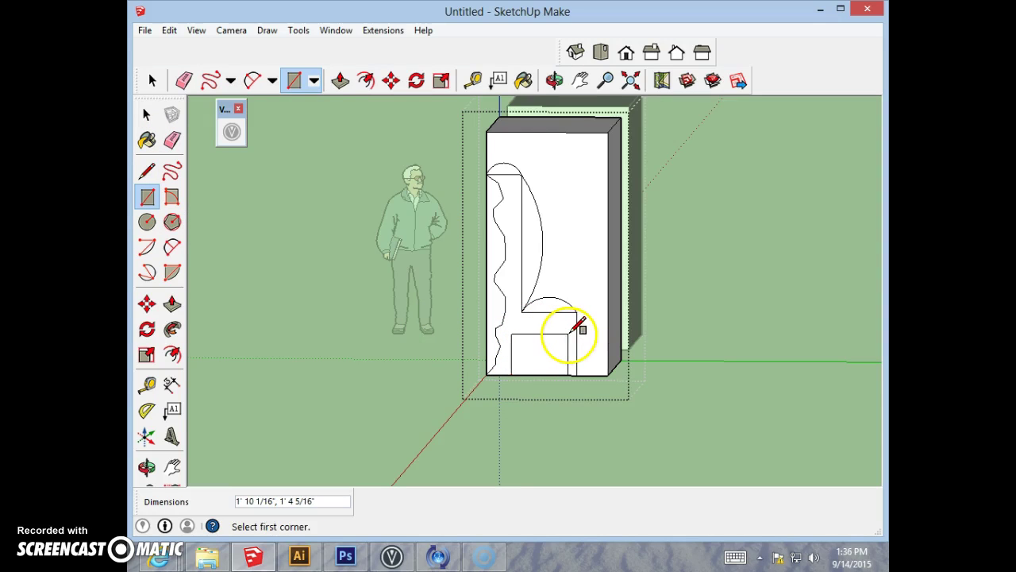
{"action": "left_click", "coordinate": [172, 249]}
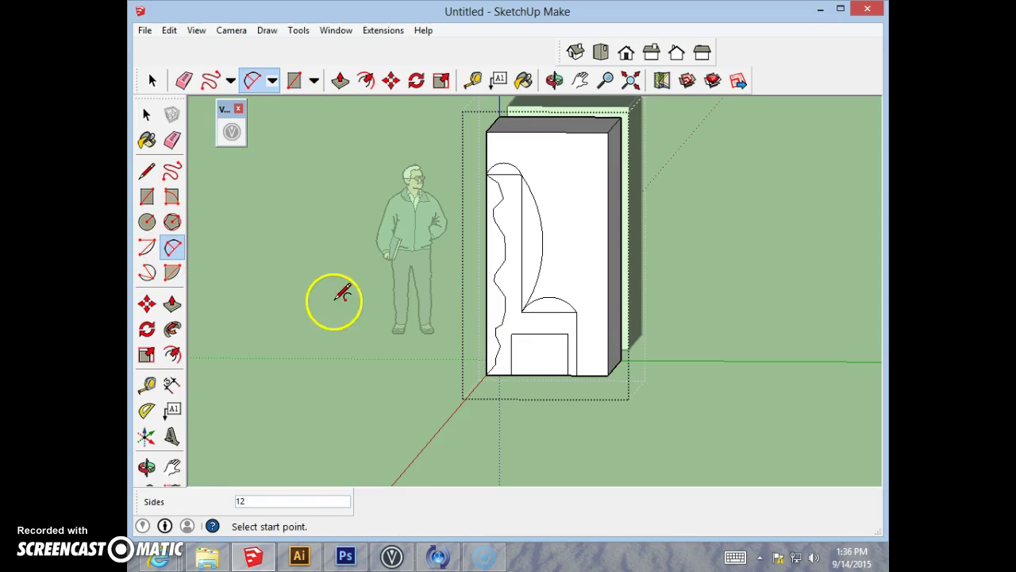
{"action": "left_click", "coordinate": [516, 331]}
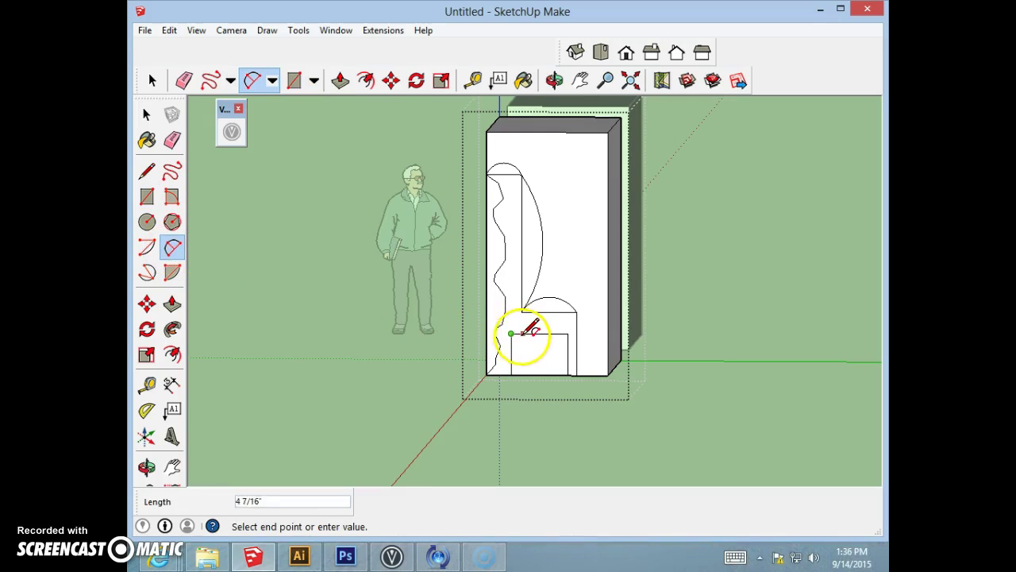
{"action": "left_click", "coordinate": [568, 333]}
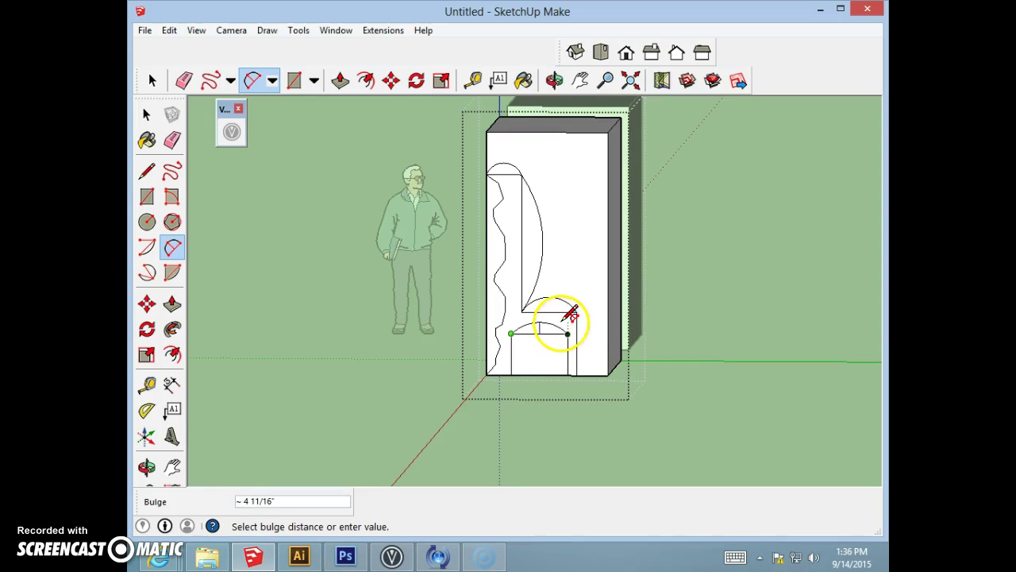
{"action": "left_click", "coordinate": [570, 316]}
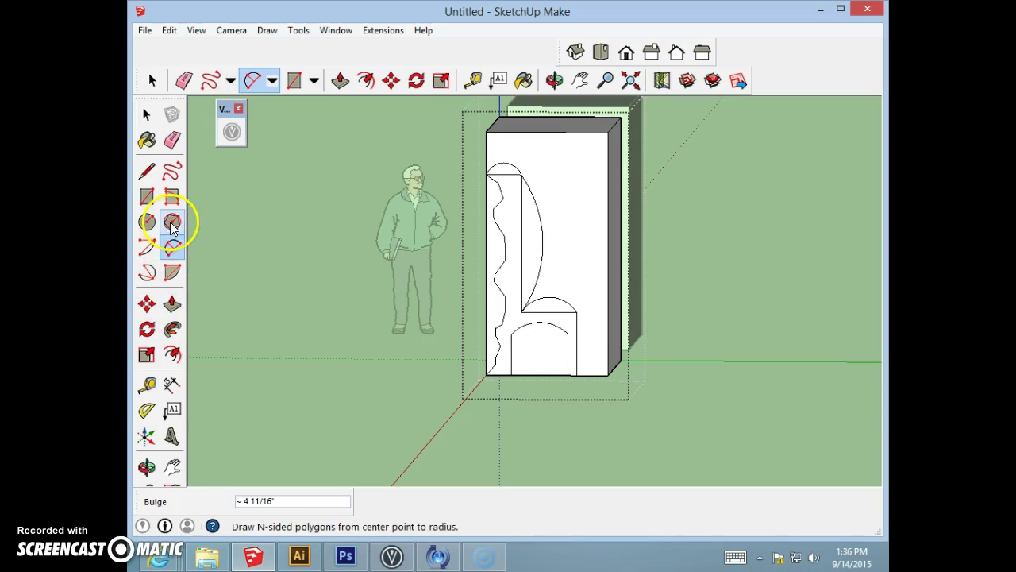
- Offset the chair profile's face inward by about 5/8" to outline its whole contour
{"action": "left_click", "coordinate": [173, 355]}
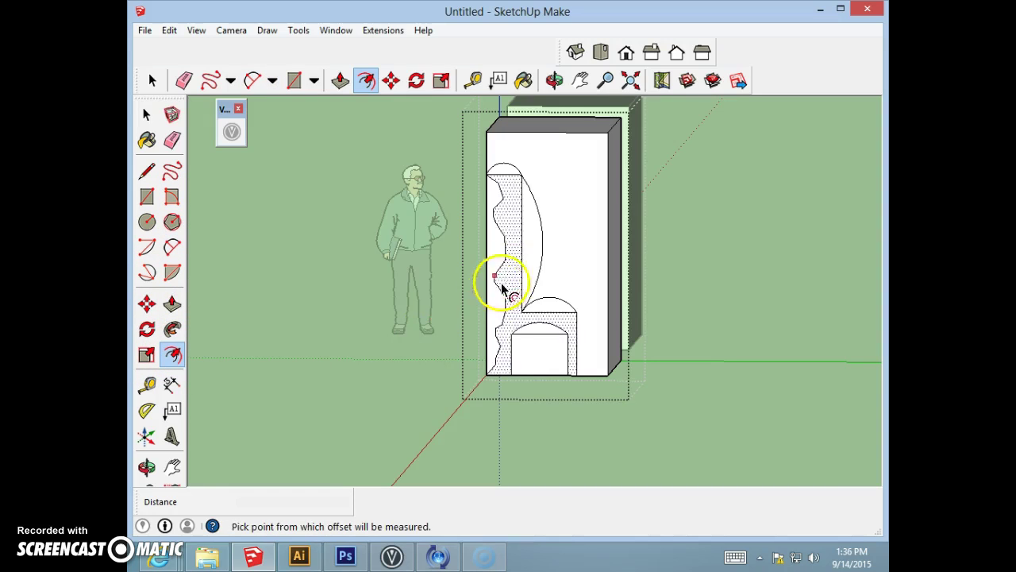
{"action": "left_click", "coordinate": [517, 238]}
{"action": "left_click", "coordinate": [518, 226]}
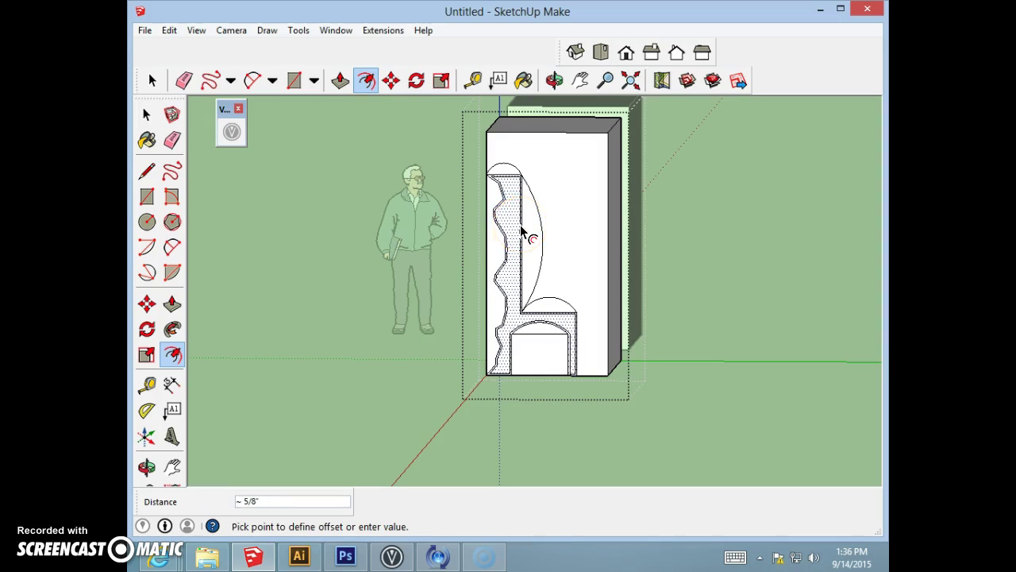
{"action": "left_click", "coordinate": [521, 226]}
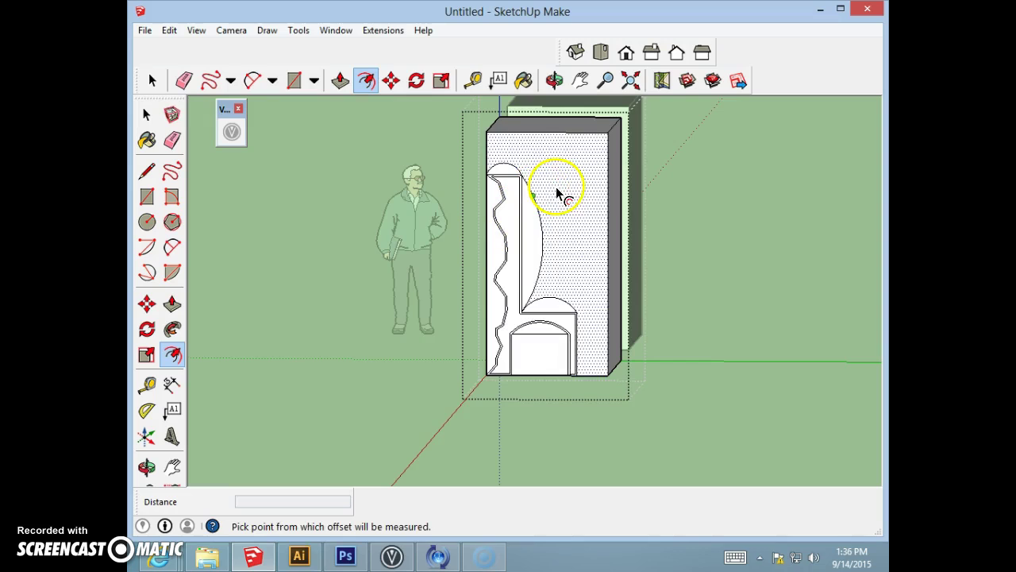
- Offset the edges of the waste face surrounding the chair profile by about 11/16"
{"action": "left_click", "coordinate": [555, 195]}
{"action": "left_click", "coordinate": [544, 216]}
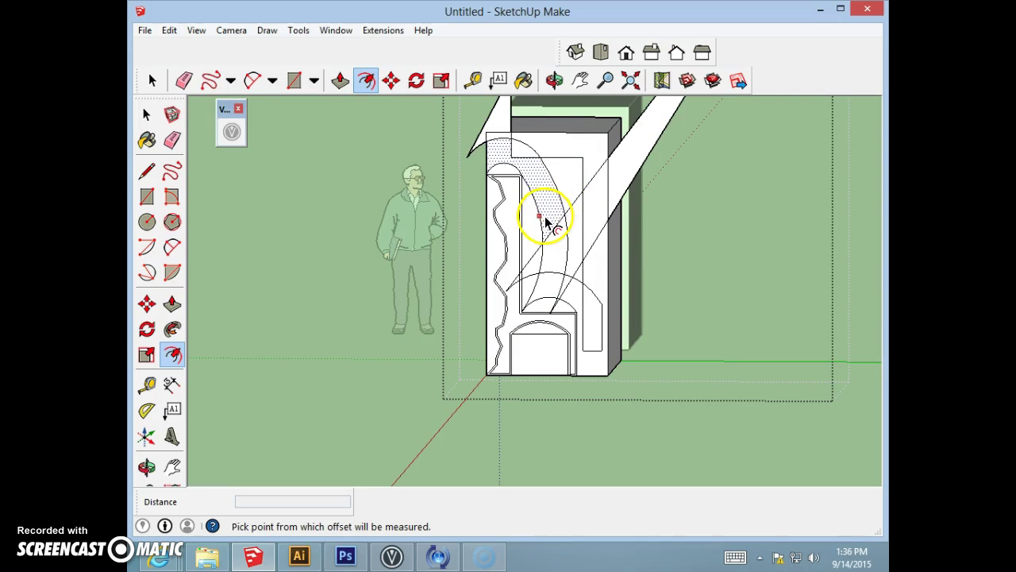
{"action": "left_click", "coordinate": [548, 224]}
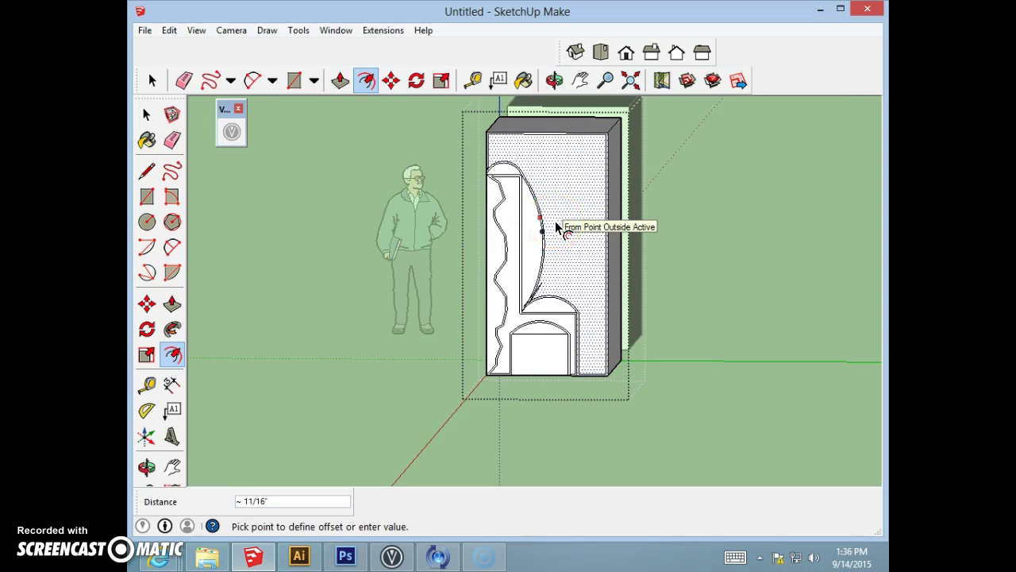
{"action": "left_click", "coordinate": [548, 231]}
{"action": "left_click", "coordinate": [186, 189]}
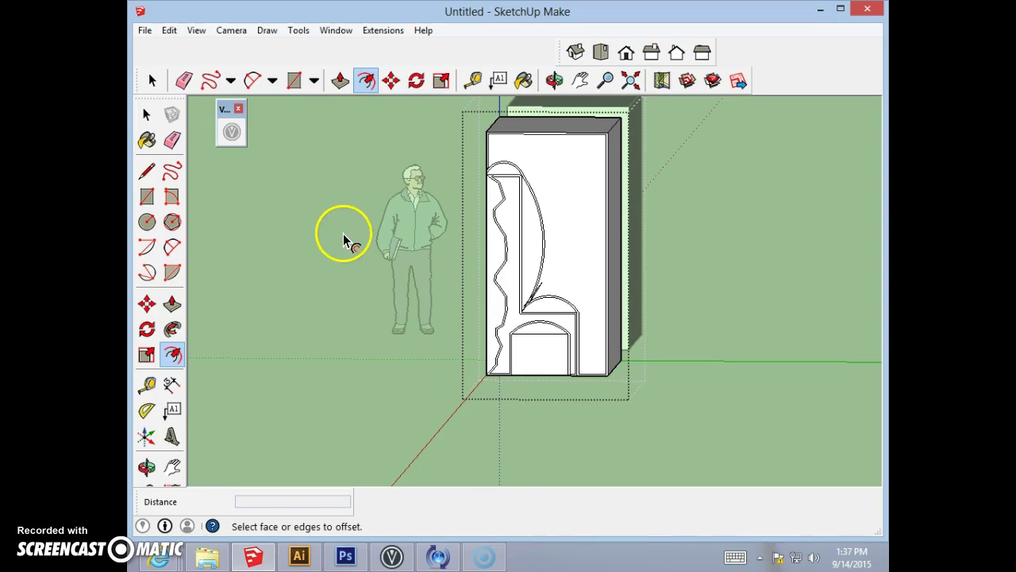
- Erase the stray offset lines where the backrest and seat arcs meet, and the horizontal line beneath the lower arch
{"action": "left_click", "coordinate": [509, 332]}
{"action": "scroll", "coordinate": [512, 334], "scroll_direction": "up", "scroll_amount": 2}
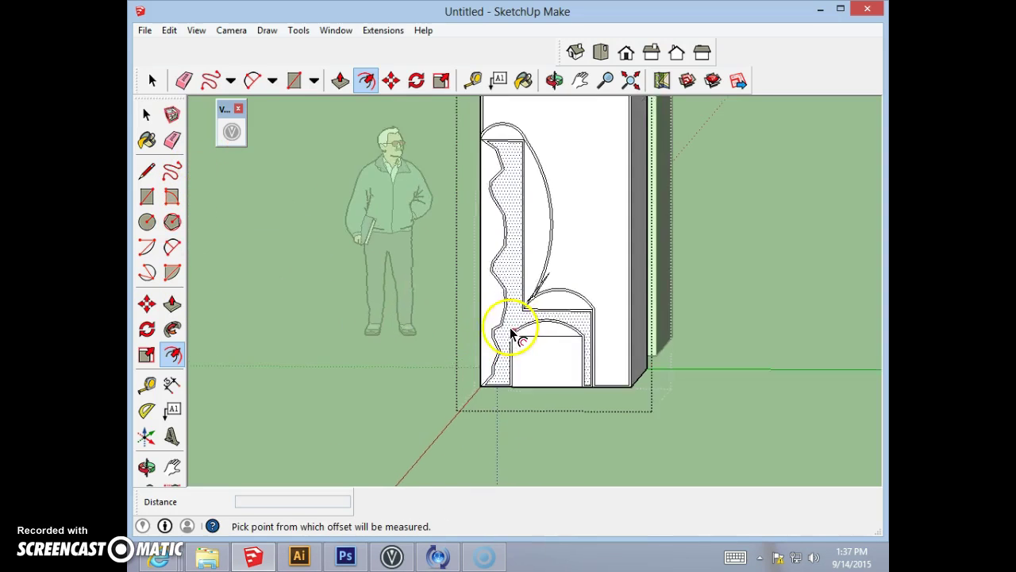
{"action": "scroll", "coordinate": [512, 333], "scroll_direction": "up", "scroll_amount": 5}
{"action": "key", "text": "Escape"}
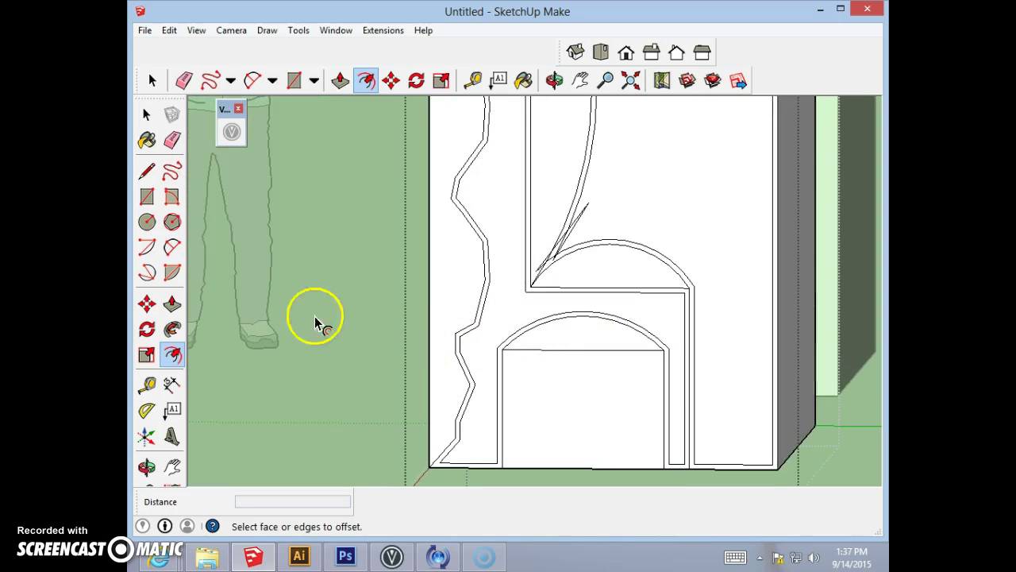
{"action": "left_click", "coordinate": [172, 141]}
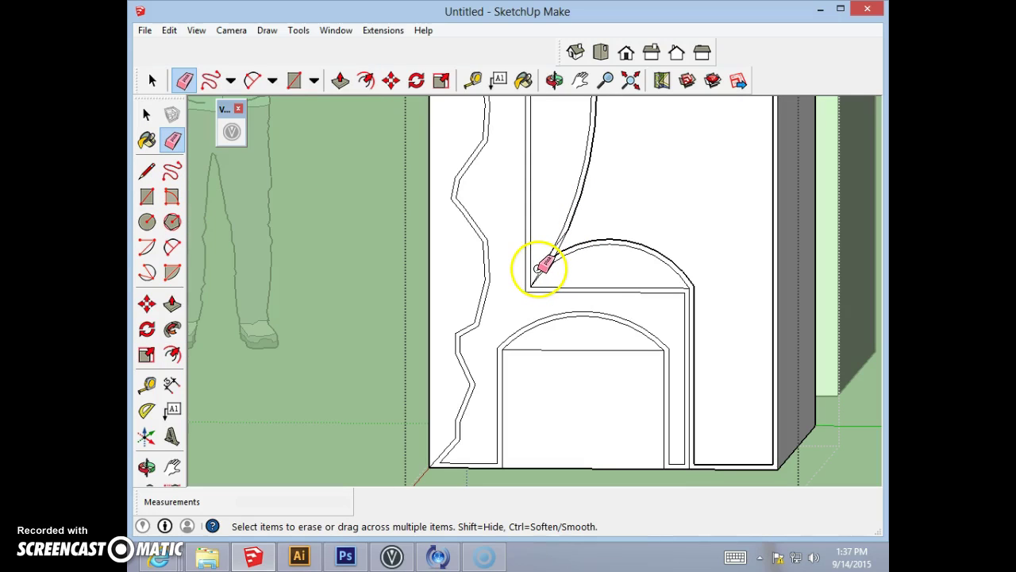
{"action": "left_click", "coordinate": [542, 272]}
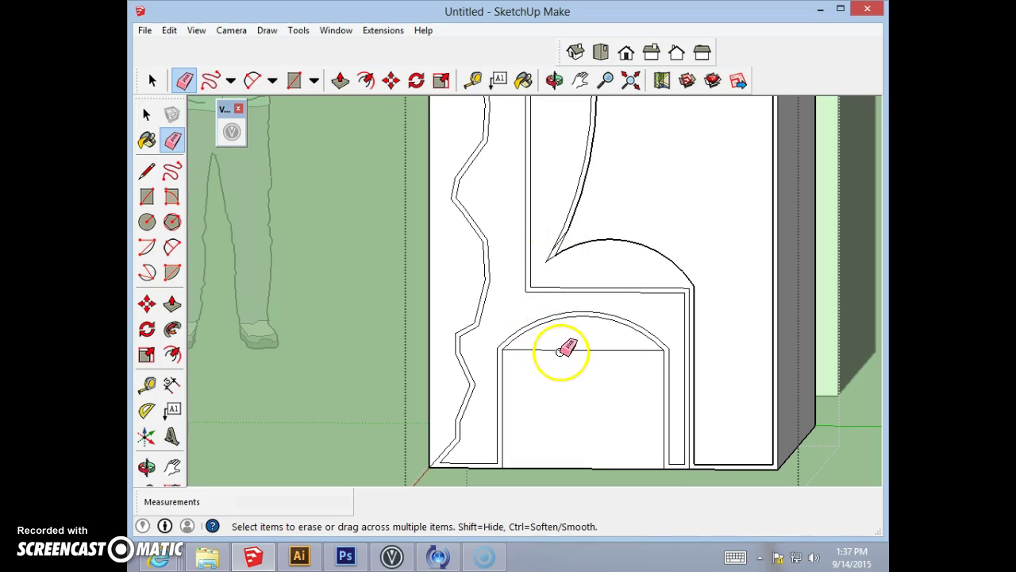
{"action": "scroll", "coordinate": [477, 340], "scroll_direction": "down", "scroll_amount": 3}
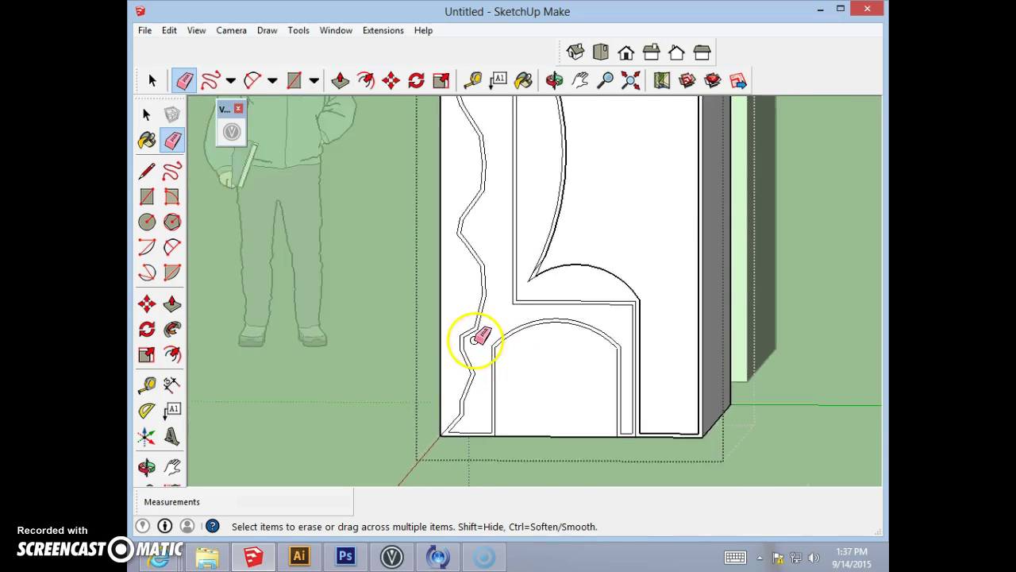
{"action": "scroll", "coordinate": [476, 340], "scroll_direction": "down", "scroll_amount": 2}
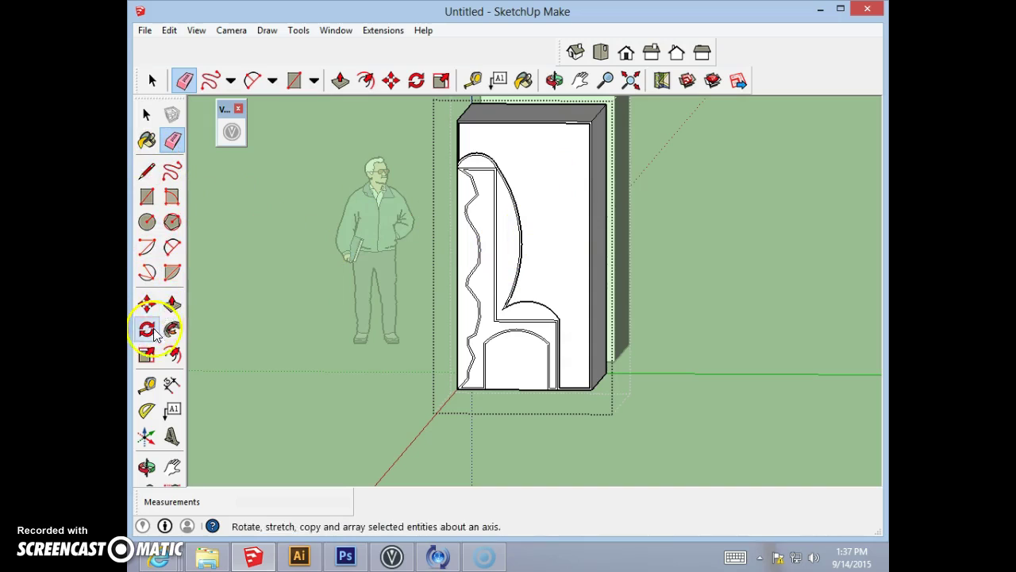
- Push the waste face around the chair profile back 6' through the full depth of the box
{"action": "left_click", "coordinate": [173, 310]}
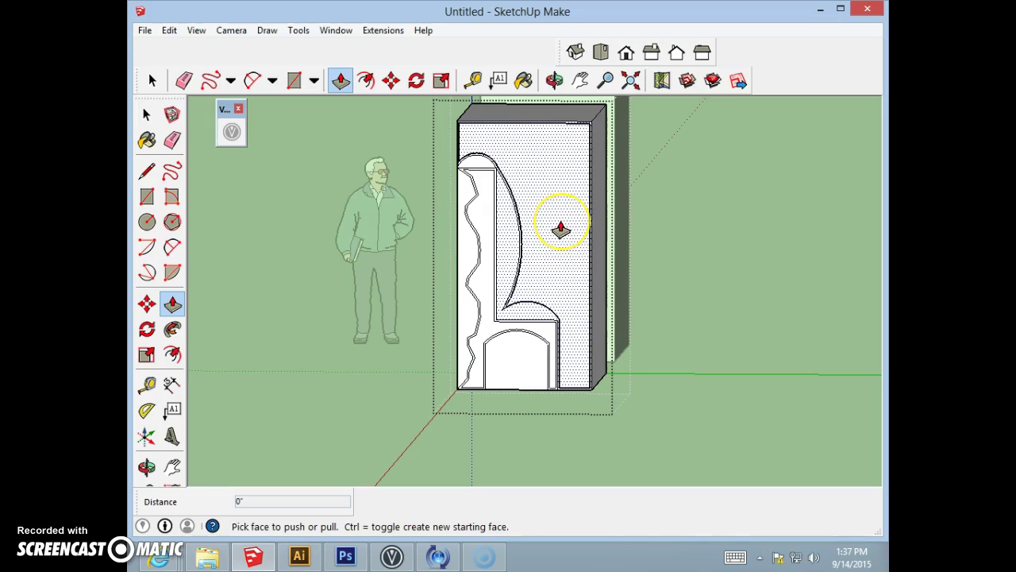
{"action": "left_click_drag", "start_coordinate": [560, 230], "coordinate": [584, 213]}
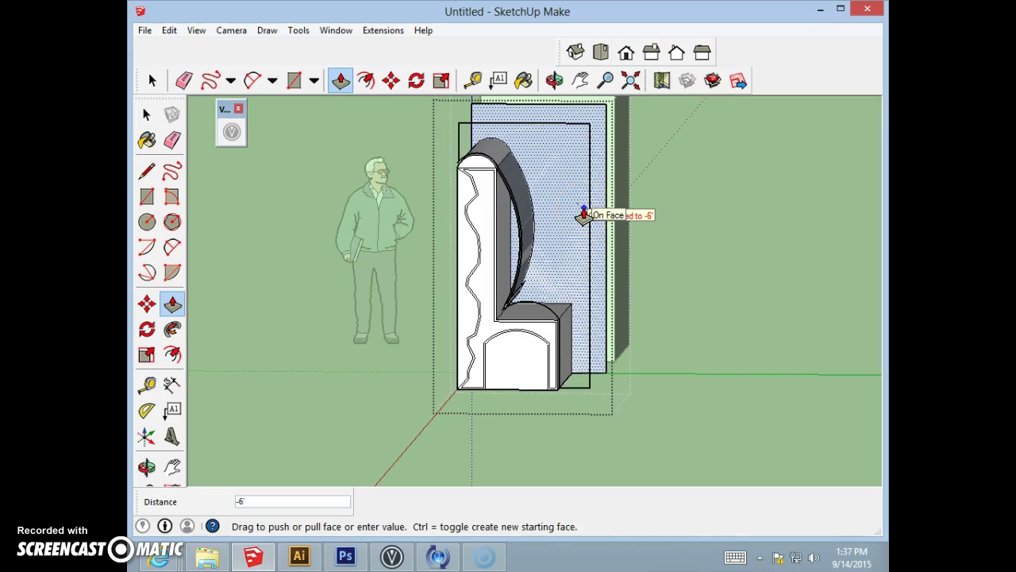
{"action": "left_click_drag", "start_coordinate": [584, 213], "coordinate": [565, 194]}
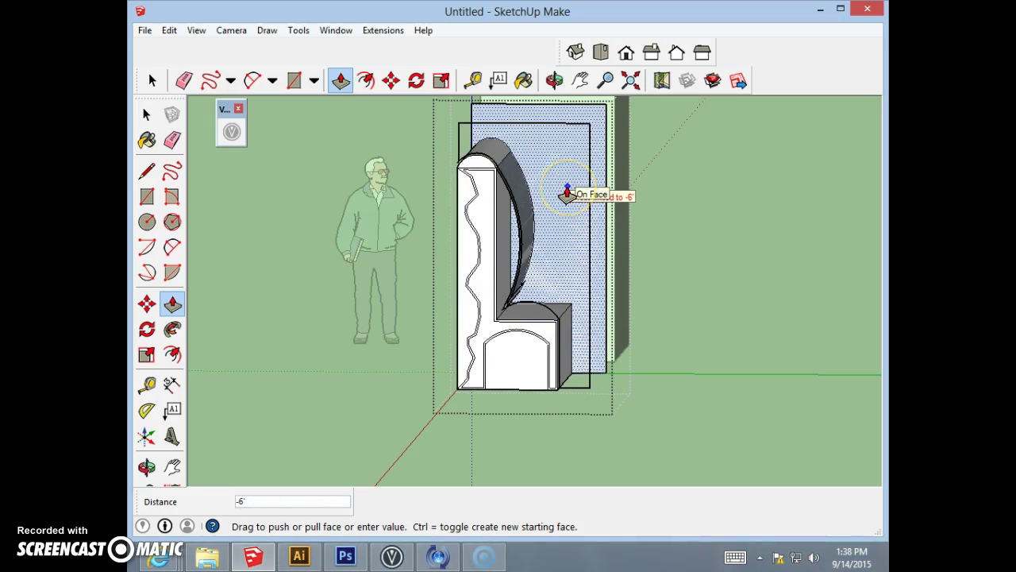
{"action": "left_click", "coordinate": [567, 194]}
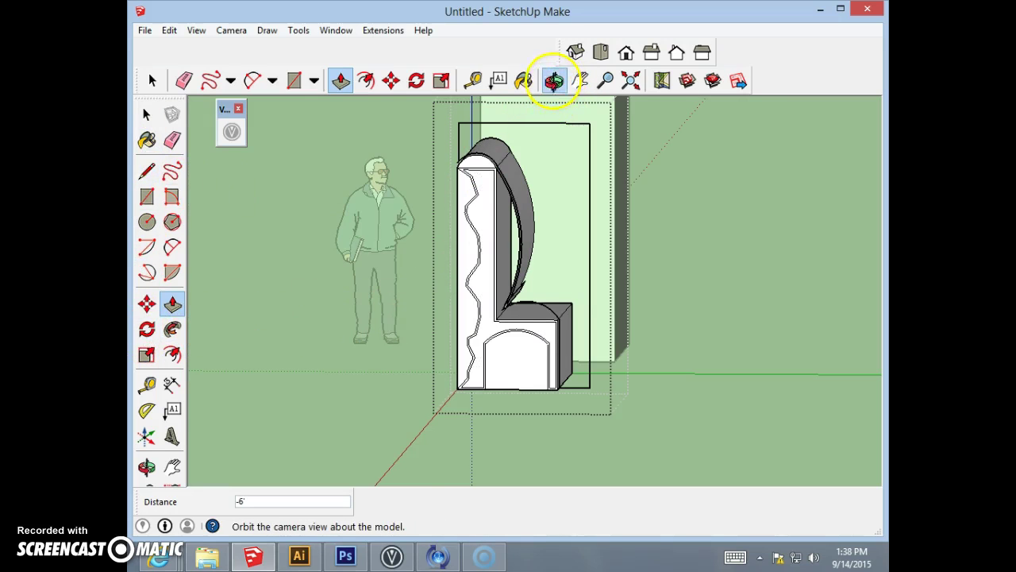
- Draw a rectangle about 5' 7/16" by 1' 7 7/16" on the front face under the seat, starting from its base edge
{"action": "left_click", "coordinate": [555, 80]}
{"action": "left_click_drag", "start_coordinate": [644, 261], "coordinate": [424, 306]}
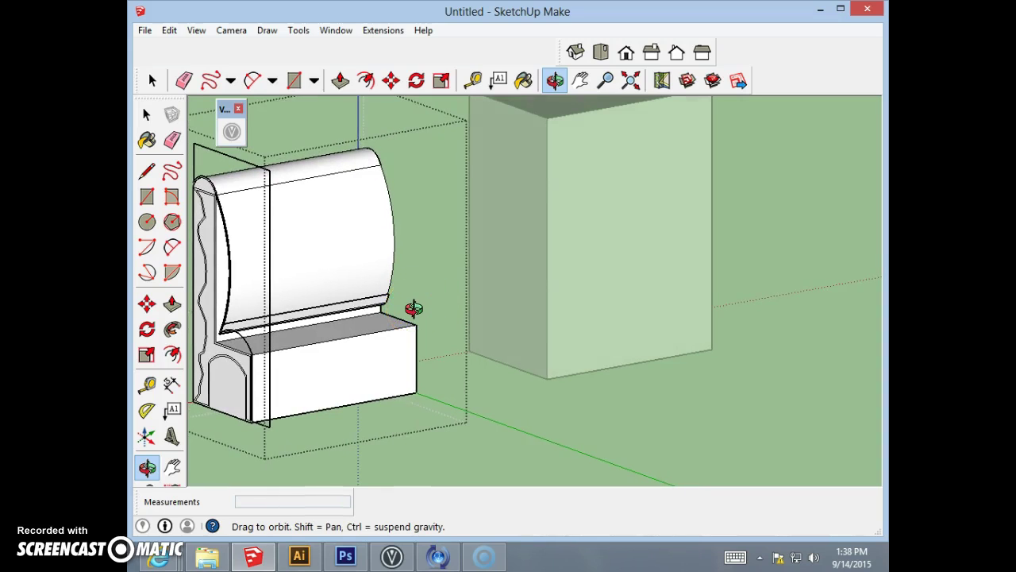
{"action": "left_click", "coordinate": [147, 199]}
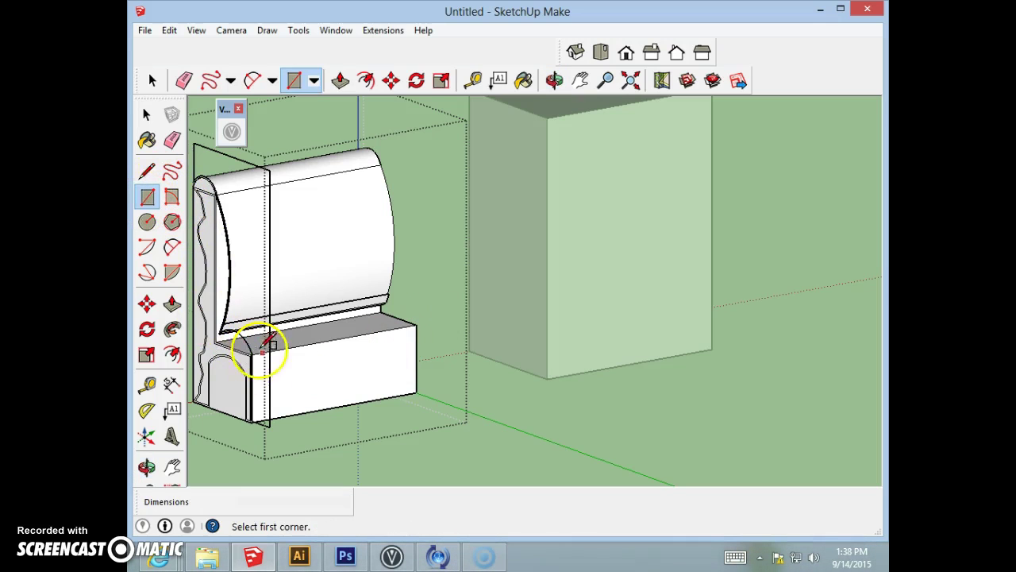
{"action": "left_click", "coordinate": [266, 421]}
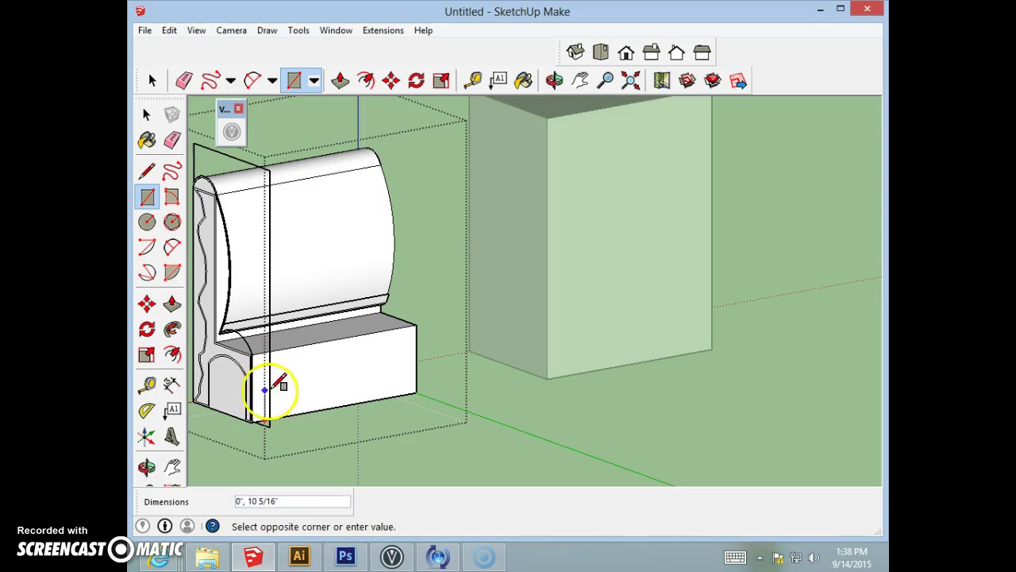
{"action": "left_click", "coordinate": [410, 343]}
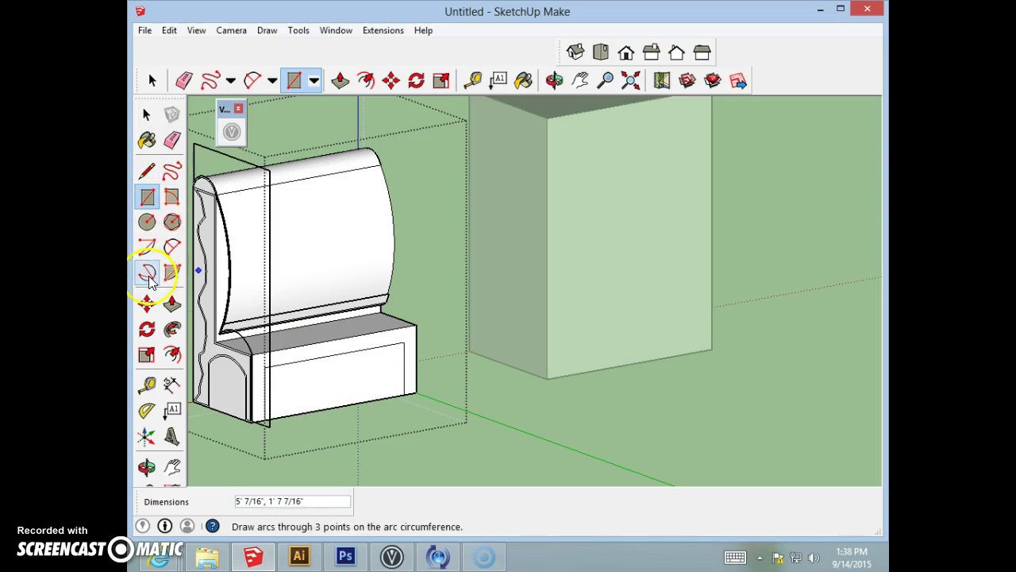
- Push the rectangle on the seat's front face inward to hollow out the space under the seat
{"action": "left_click", "coordinate": [173, 304]}
{"action": "left_click", "coordinate": [343, 389]}
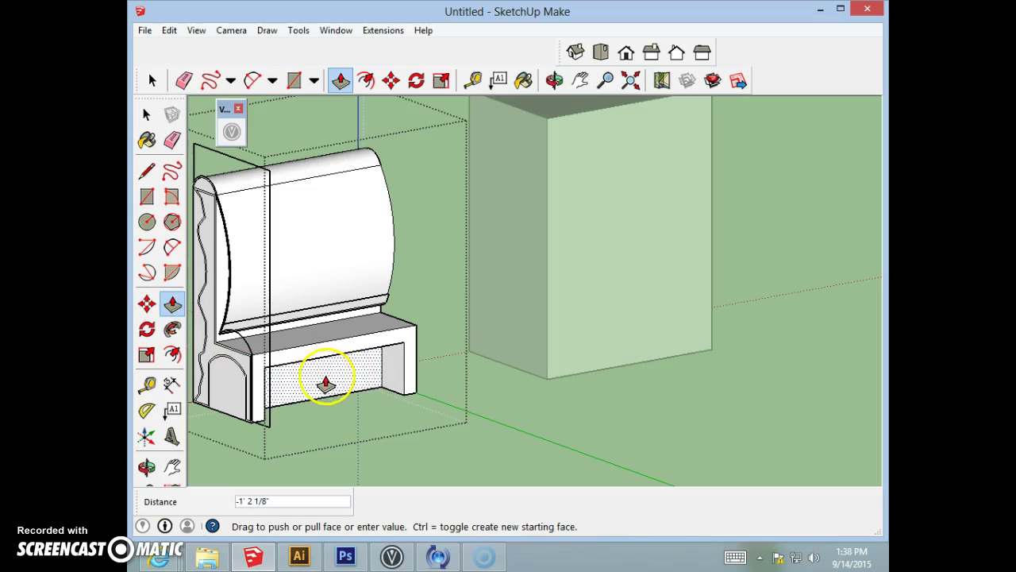